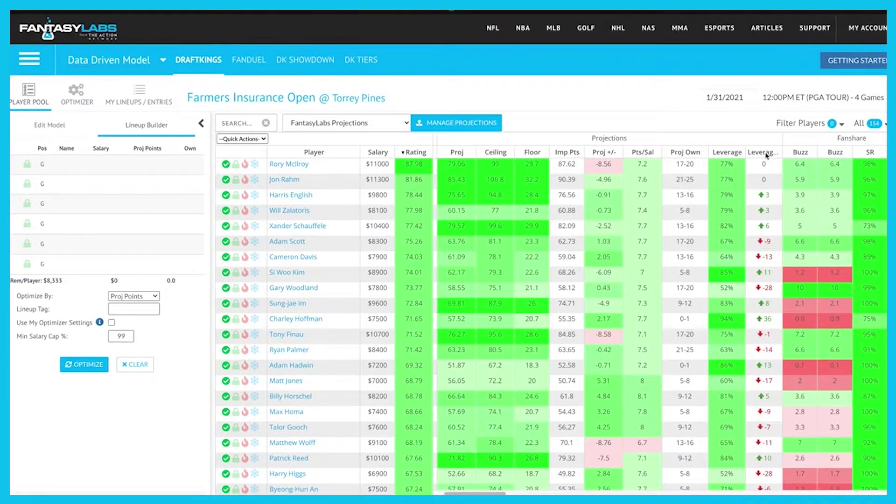
- Sort the player pool by the second leverage column and lock Patrick Reed, Sung-jae Im and Xander Schauffele into the lineup
mouse_move(765, 156)
left_click(769, 154)
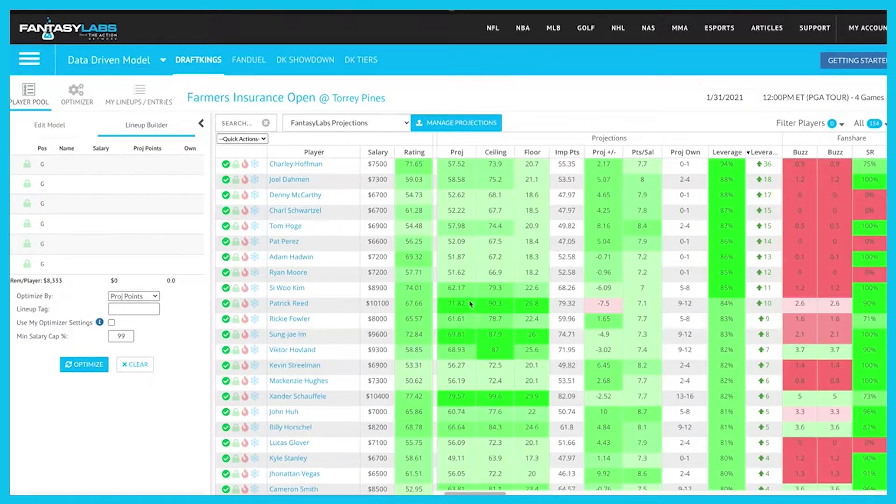
left_click(235, 305)
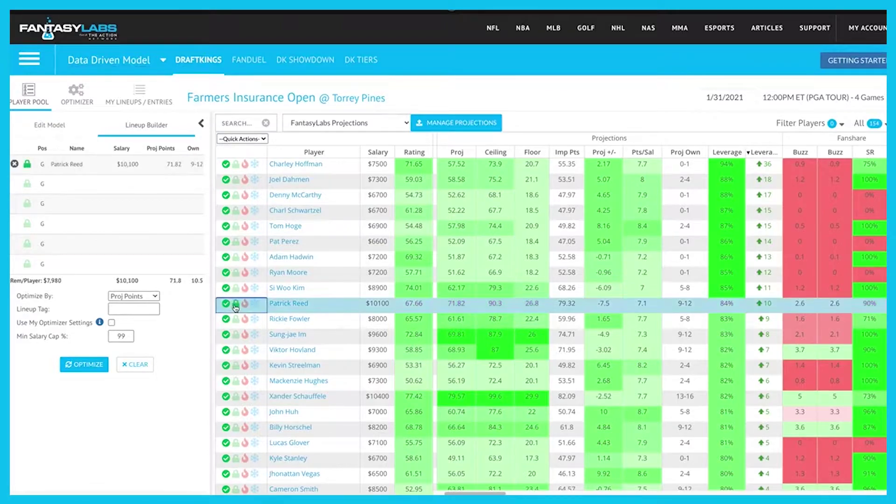
left_click(236, 335)
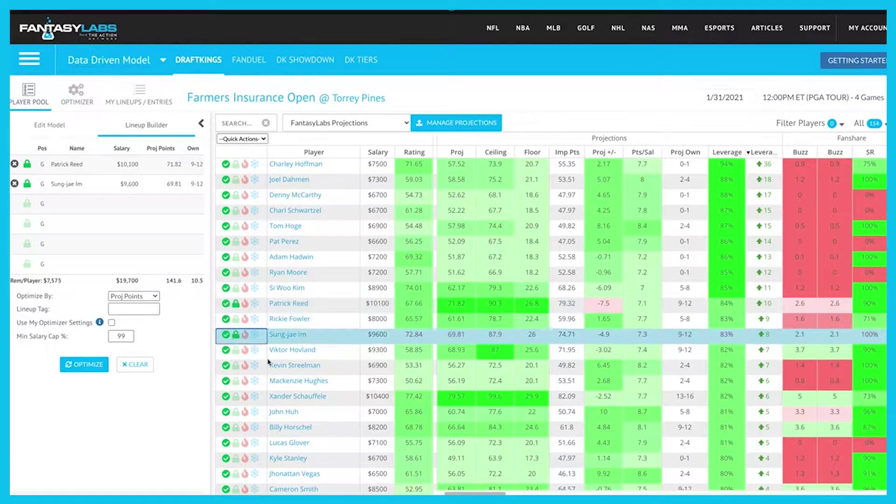
left_click(235, 396)
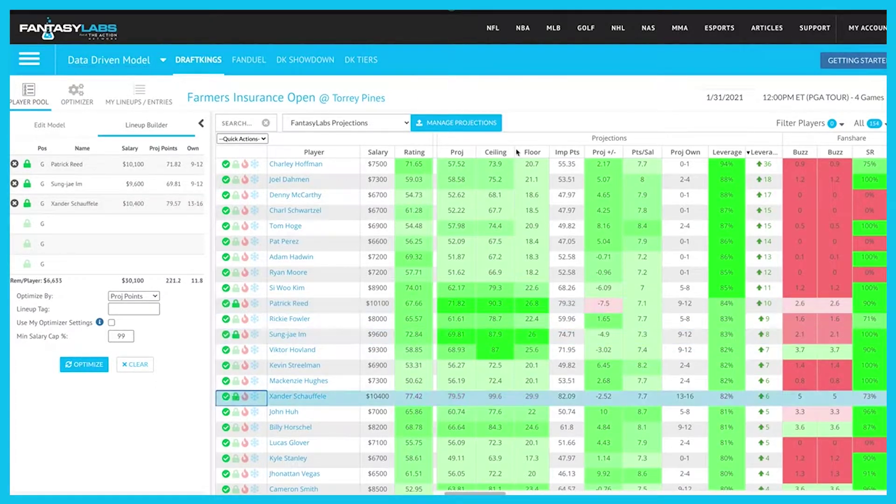
- Sort the player pool by projected ownership from highest to lowest
mouse_move(686, 156)
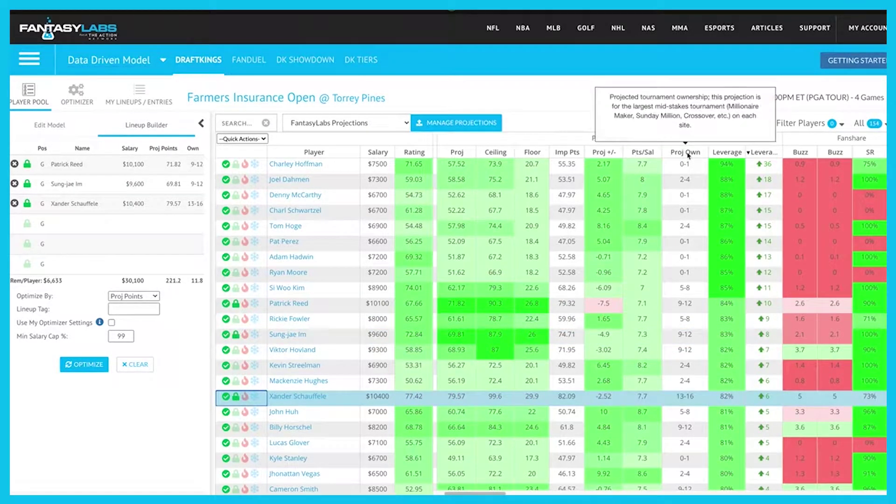
left_click(686, 152)
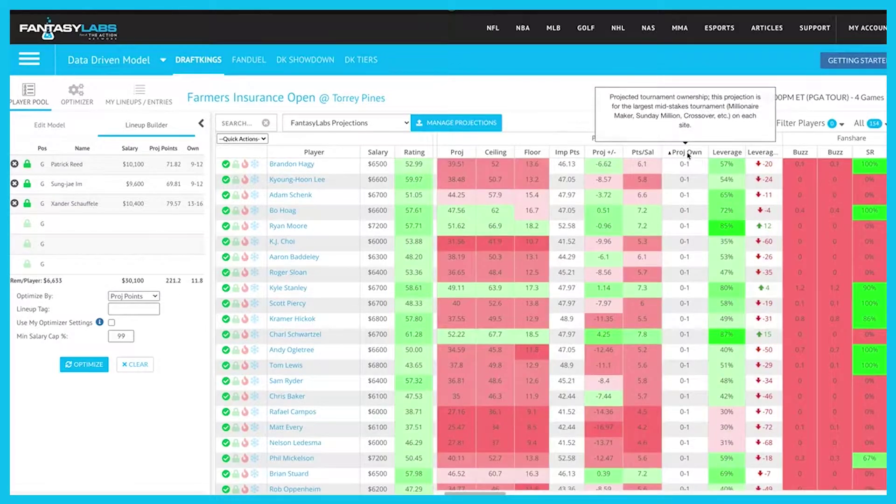
left_click(685, 152)
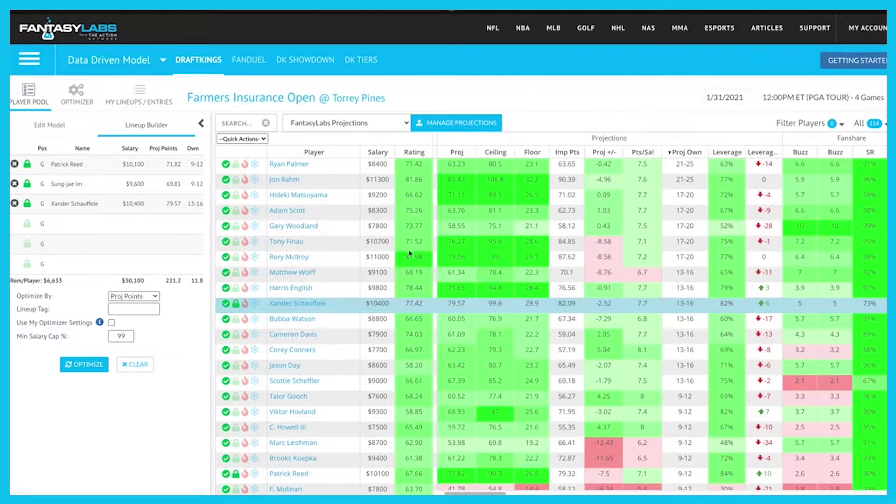
- Try Rory McIlroy in the lineup, and remove both him and Sung-jae Im from it
left_click(236, 258)
left_click(236, 259)
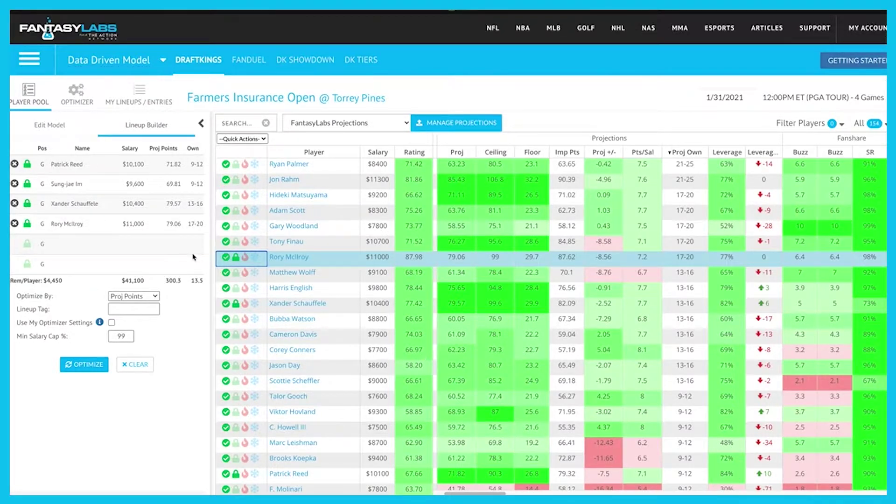
left_click(28, 225)
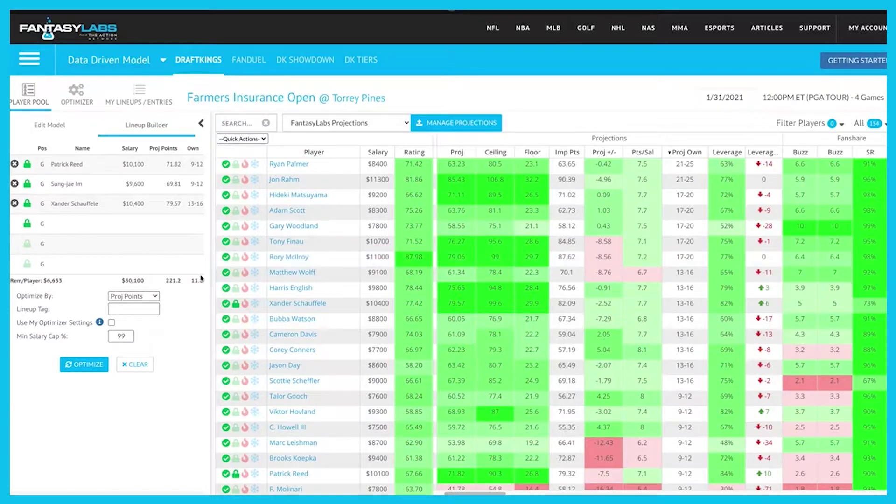
left_click(28, 184)
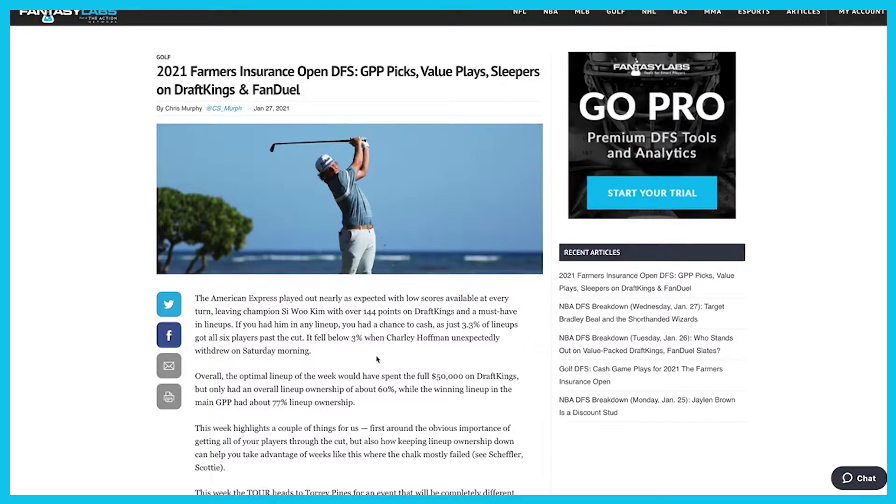
- Read through the 2021 Farmers Insurance Open GPP picks article, covering the top-tier, mid-tier and value plays, and review the top tier again
scroll(377, 359, "down", 4)
scroll(377, 356, "down", 7)
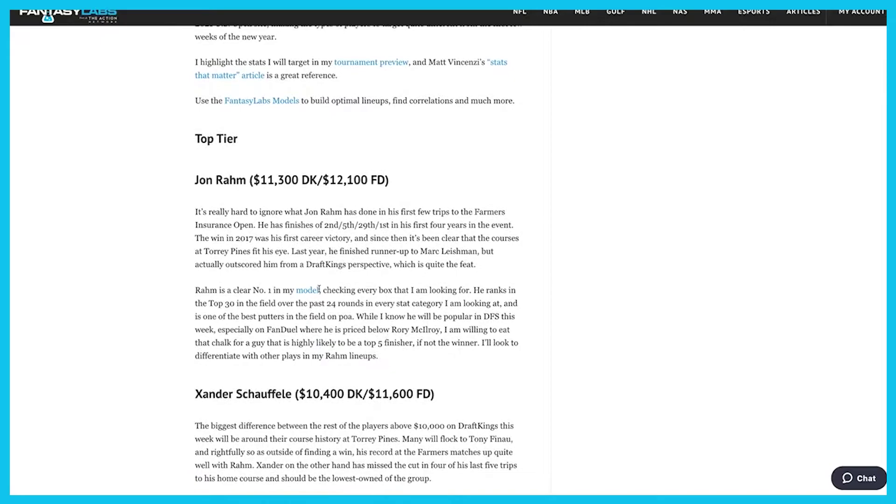
scroll(295, 286, "down", 7)
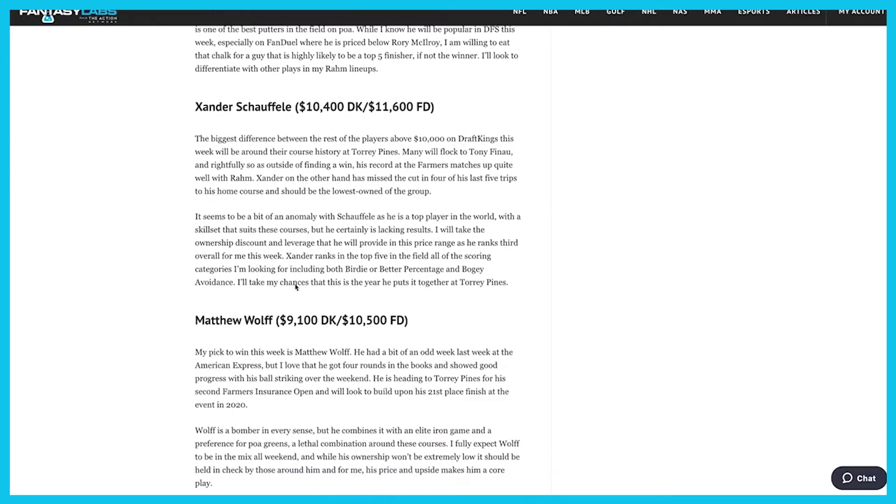
scroll(295, 284, "down", 9)
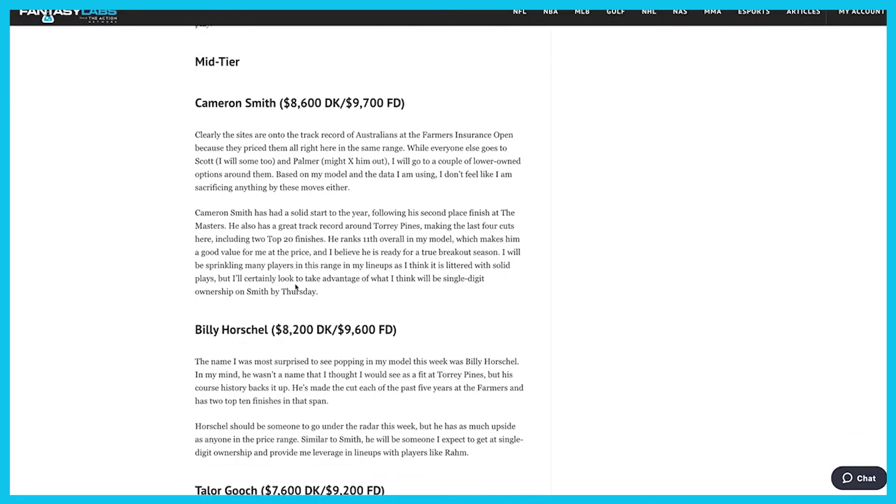
scroll(295, 286, "down", 7)
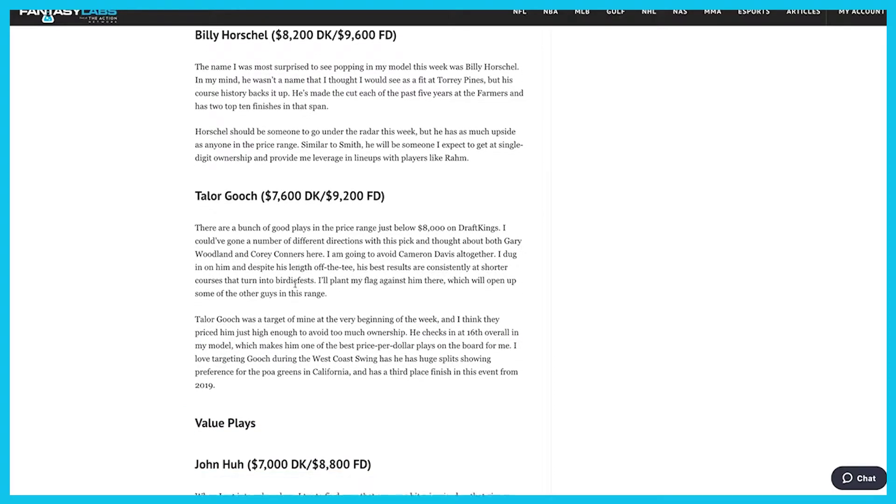
scroll(296, 286, "down", 6)
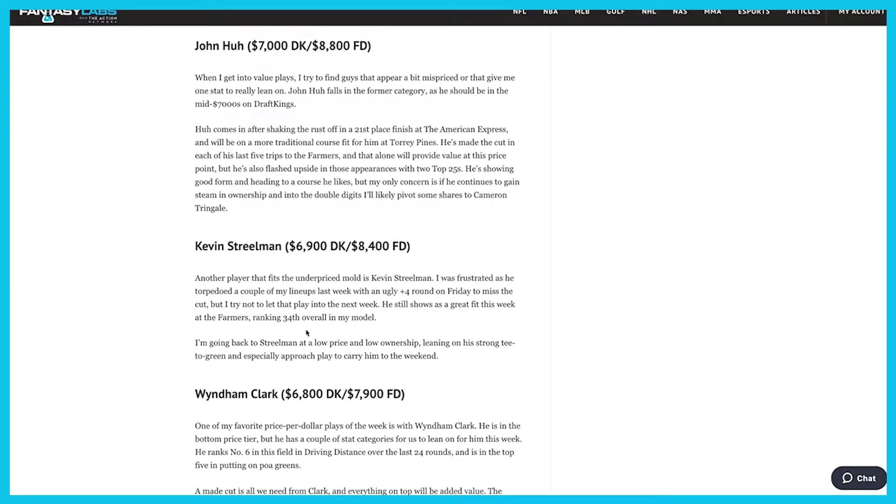
scroll(309, 346, "down", 4)
scroll(317, 382, "up", 11)
scroll(317, 381, "up", 18)
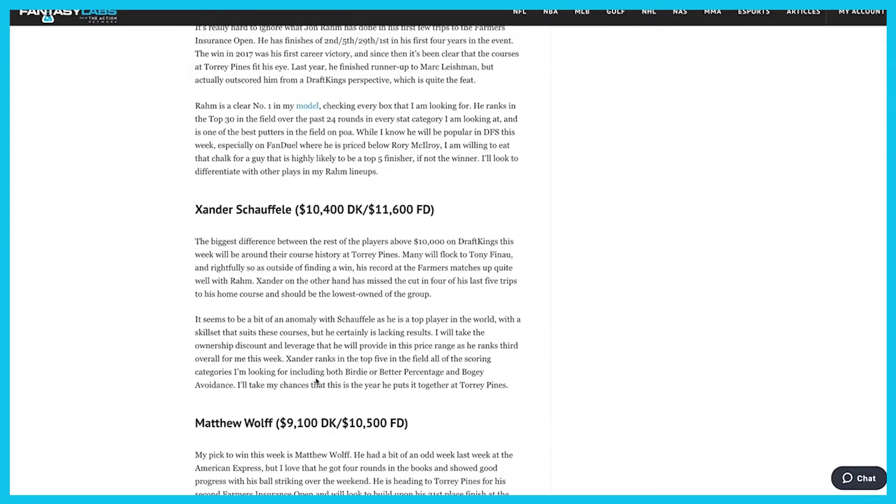
scroll(342, 322, "up", 2)
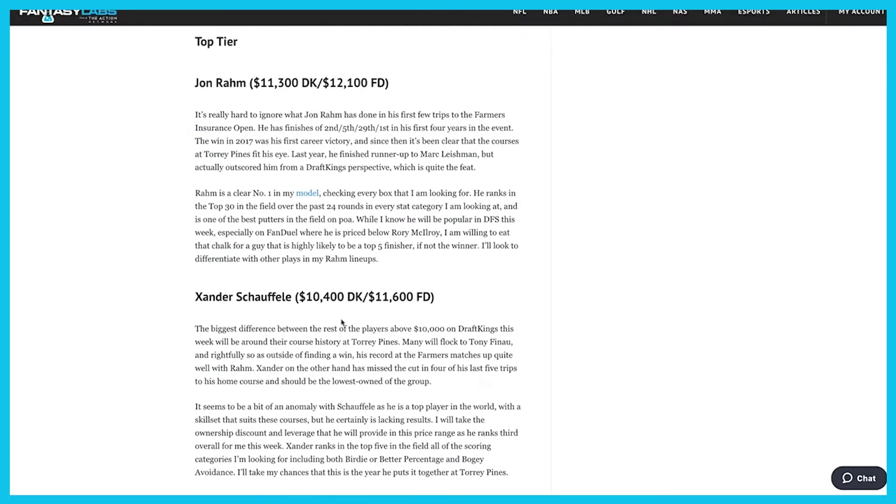
scroll(341, 322, "up", 1)
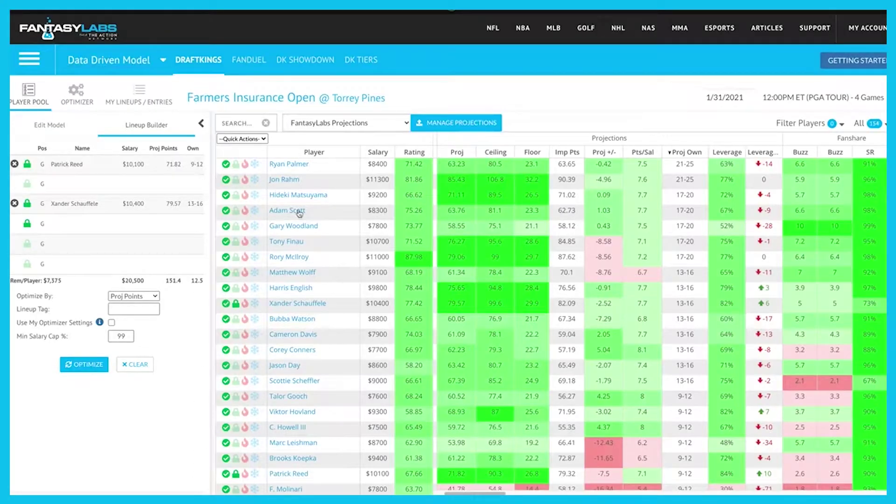
- Search the player pool for "wolf", lock Matthew Wolff into the lineup, and optimize the remaining spots by Proj Points
left_click(245, 122)
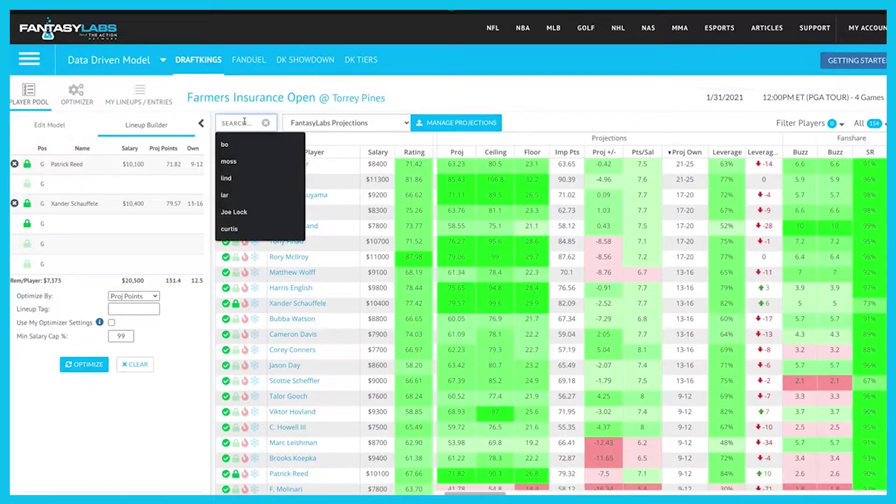
type("wolf")
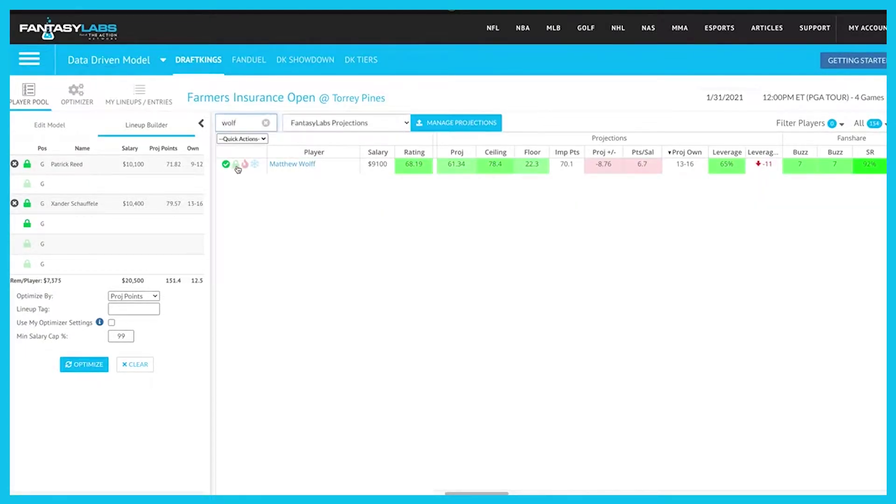
left_click(236, 165)
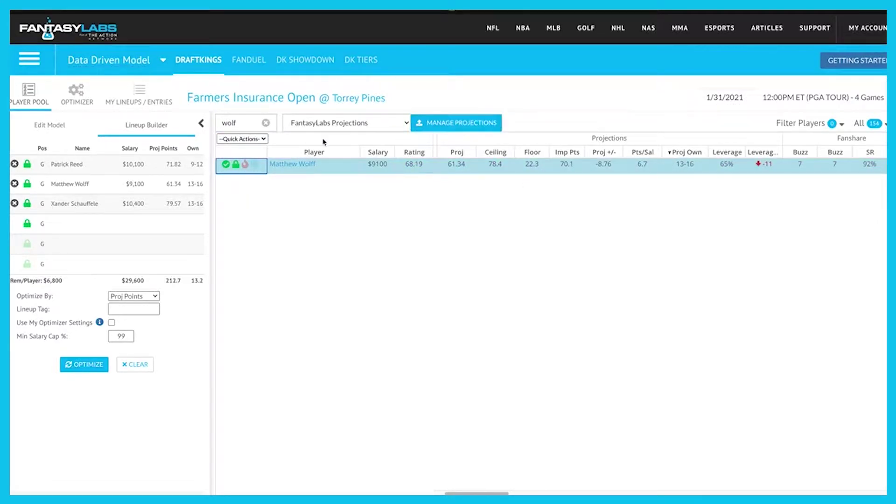
left_click(266, 122)
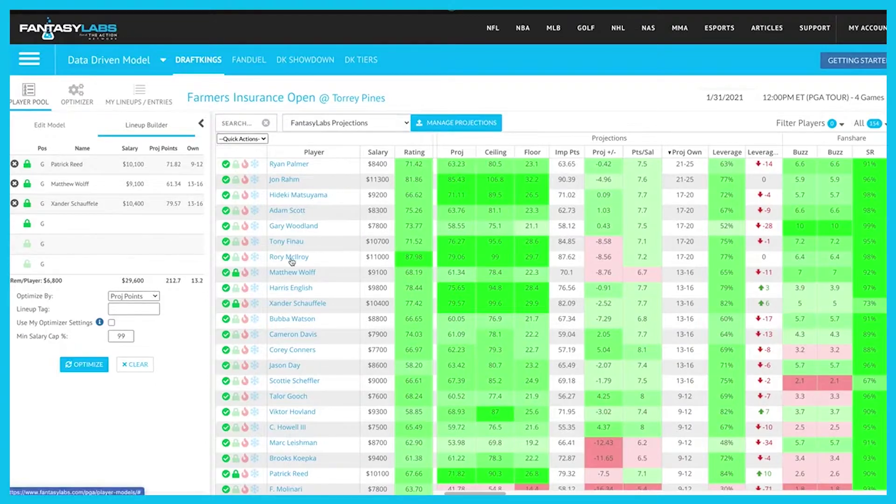
left_click(81, 367)
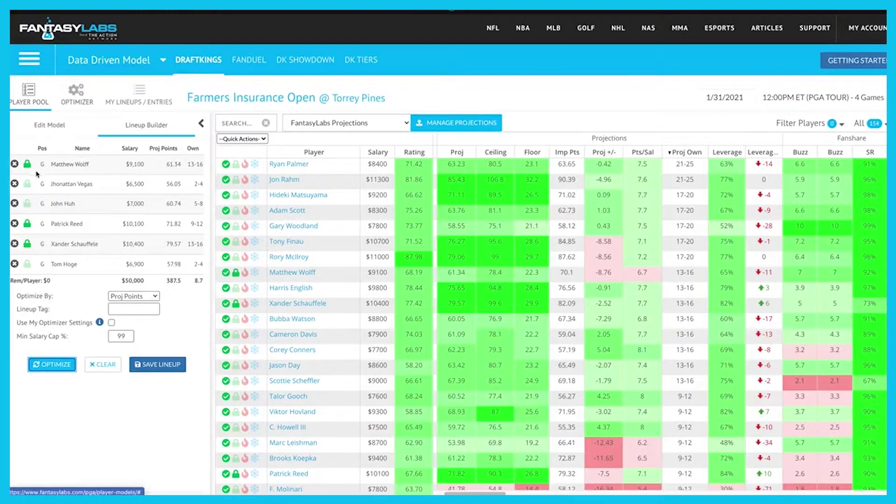
- Open the optimizer settings and bring up the player groups section
left_click(77, 99)
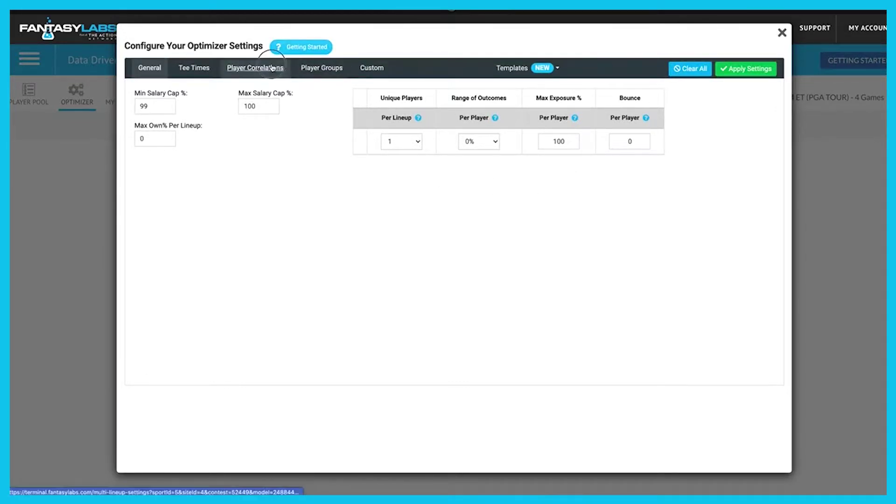
left_click(255, 69)
left_click(325, 70)
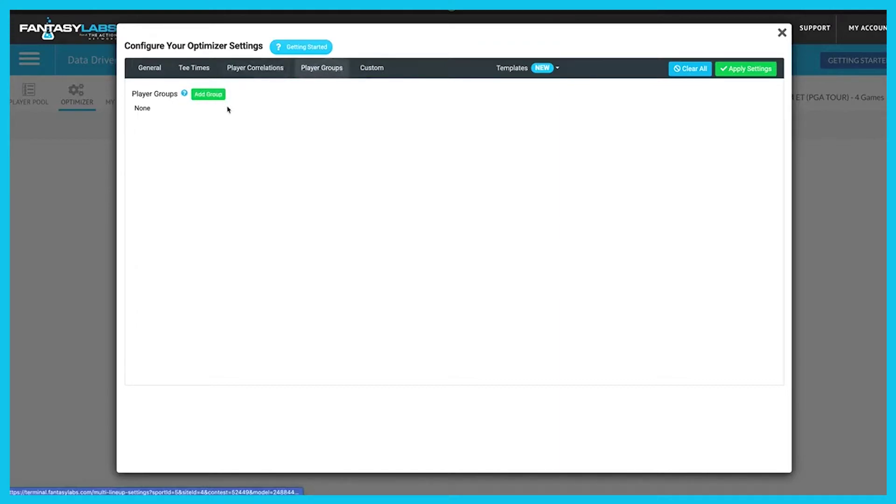
- Add a player group rule that uses at least 2 of the chosen players
left_click(214, 95)
left_click(194, 116)
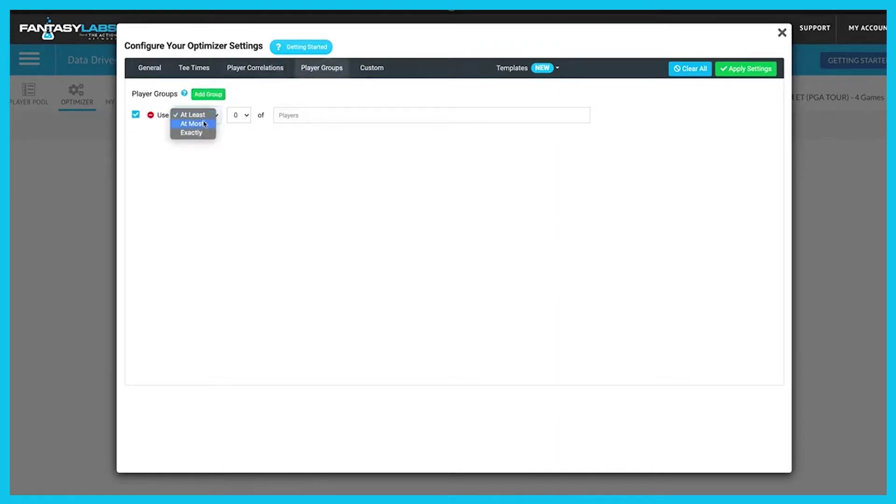
left_click(192, 114)
left_click(237, 116)
left_click(236, 125)
left_click(238, 117)
left_click(235, 127)
- Put Jon Rahm and Brooks Koepka in the player group
left_click(321, 117)
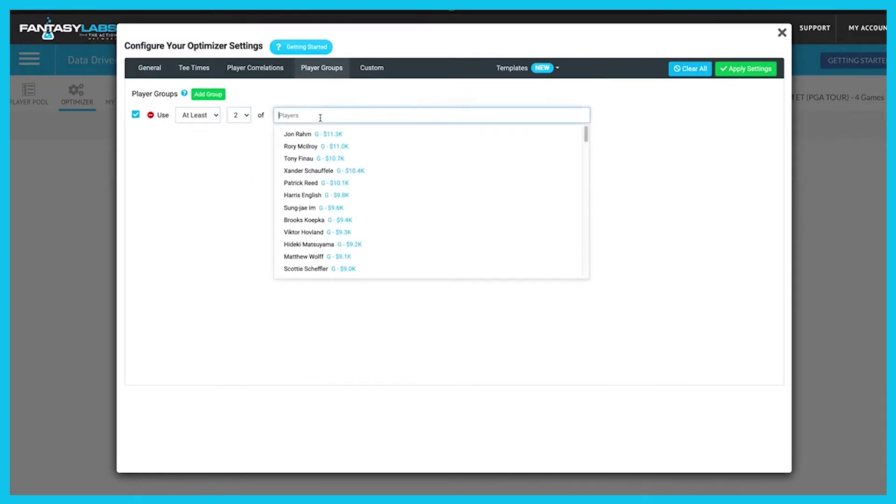
left_click(317, 134)
left_click(357, 115)
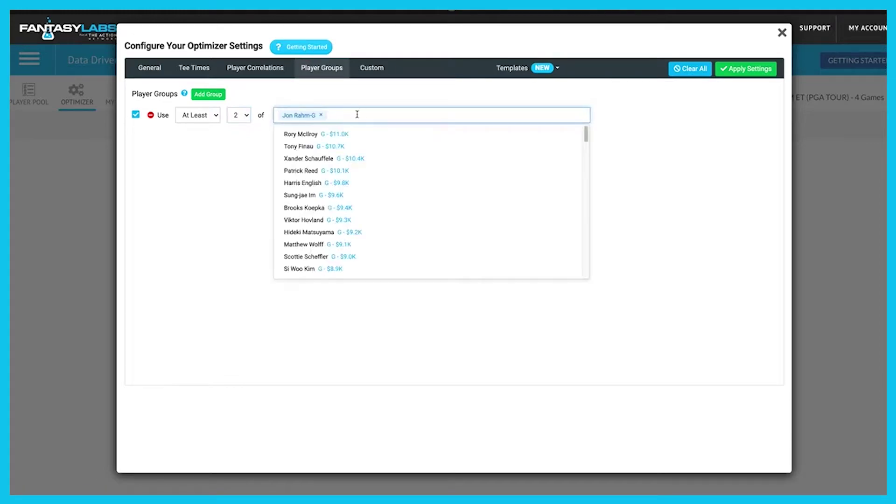
left_click(316, 208)
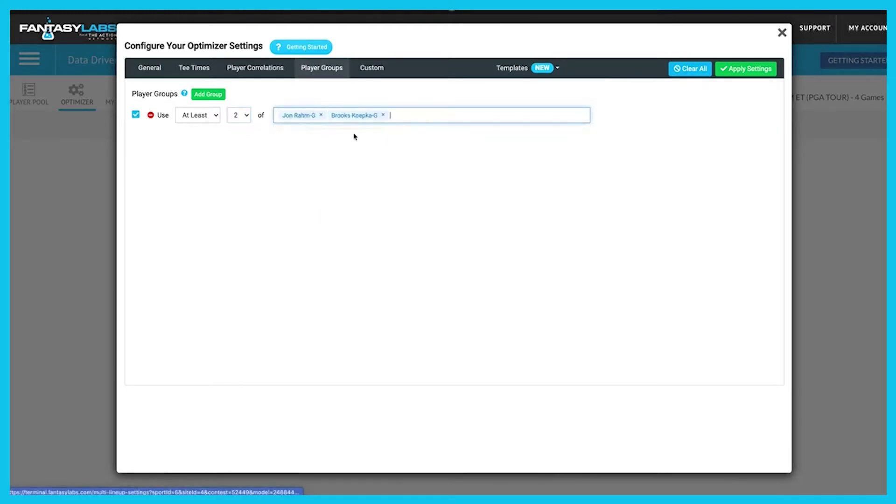
- Remove Brooks Koepka and Jon Rahm from the player group and delete the group
left_click(383, 114)
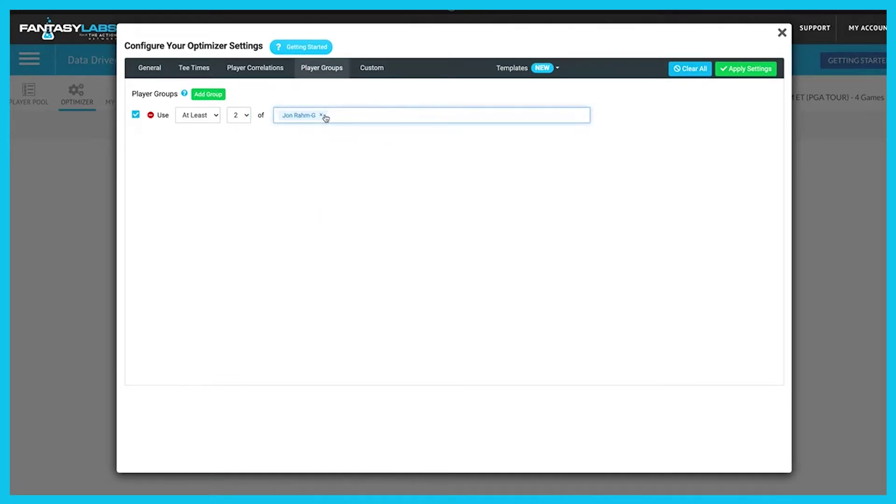
left_click(321, 115)
left_click(147, 113)
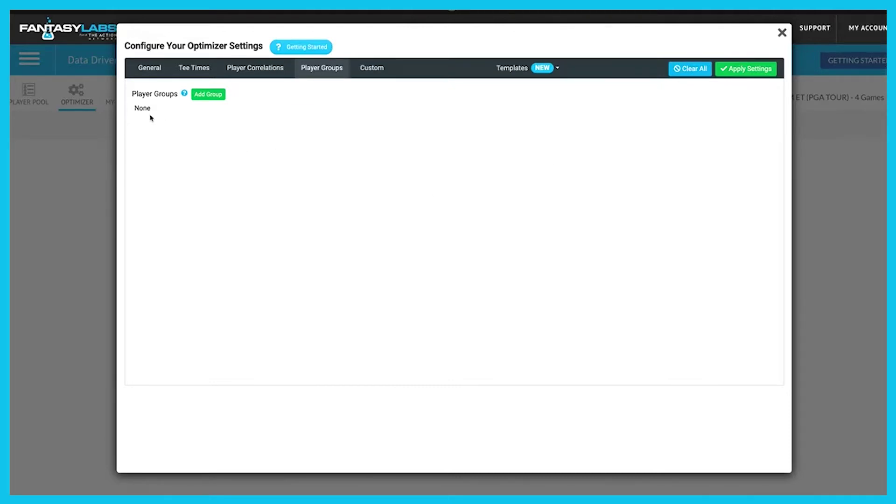
- Apply and close the optimizer settings, and generate 15 lineups optimized by Proj Points
left_click(759, 73)
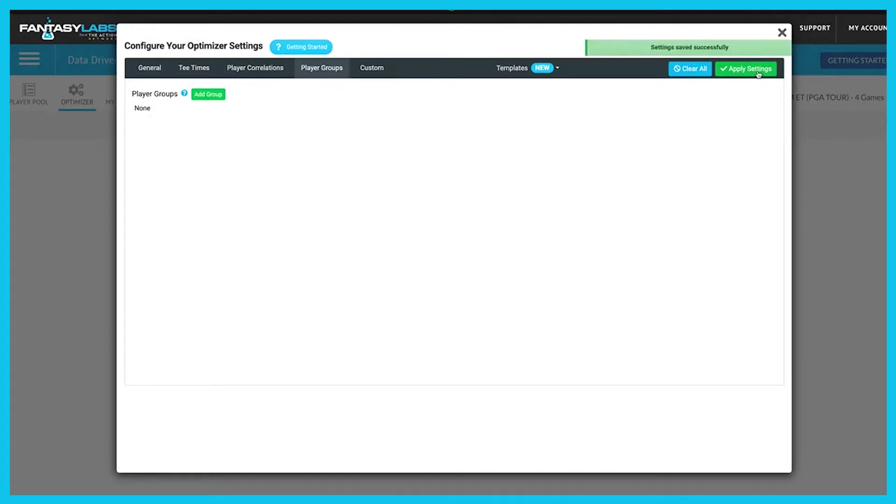
left_click(782, 34)
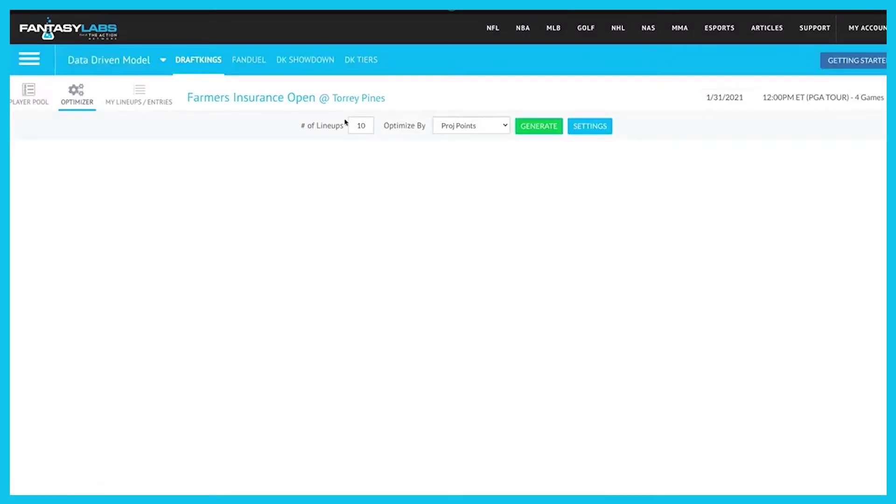
left_click(369, 124)
key("BackSpace")
type("5")
left_click(535, 127)
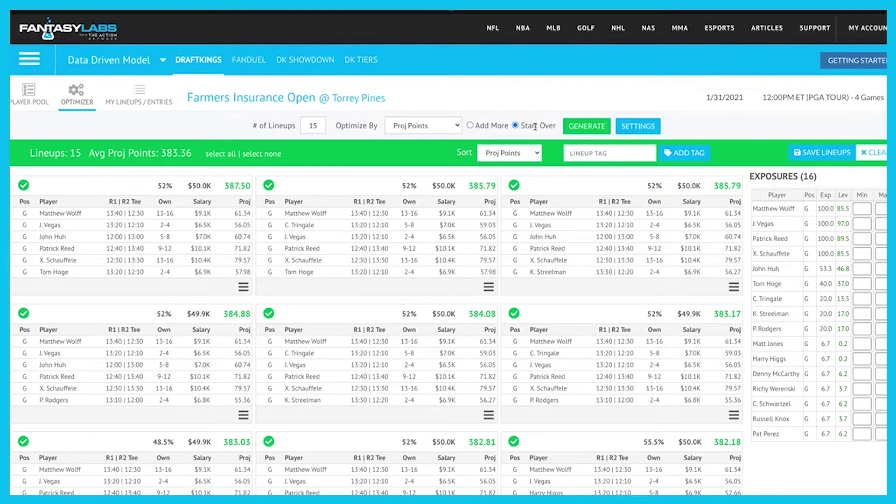
scroll(628, 254, "down", 1)
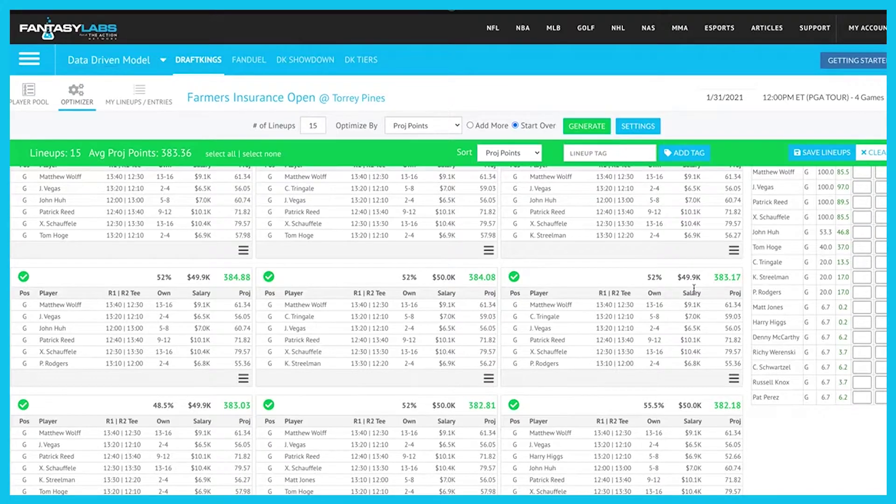
- Review the generated lineups and the player exposures list
scroll(775, 308, "up", 1)
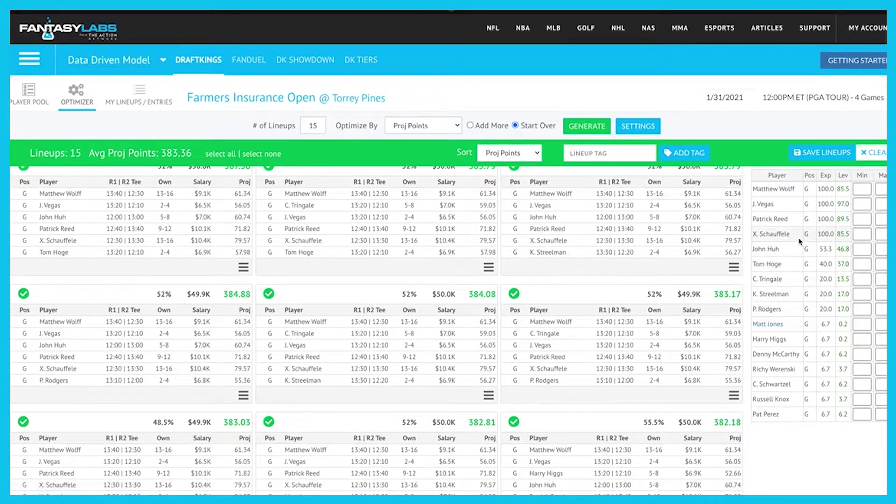
scroll(440, 355, "down", 1)
scroll(439, 355, "down", 2)
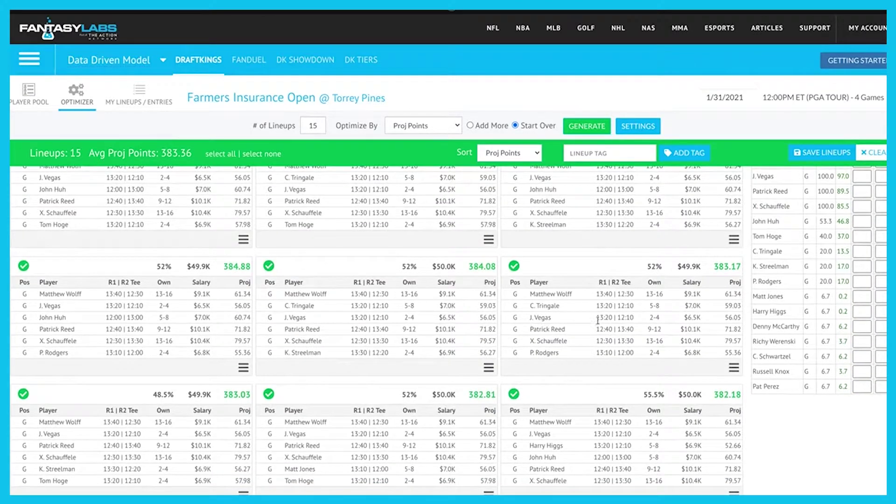
scroll(596, 323, "down", 4)
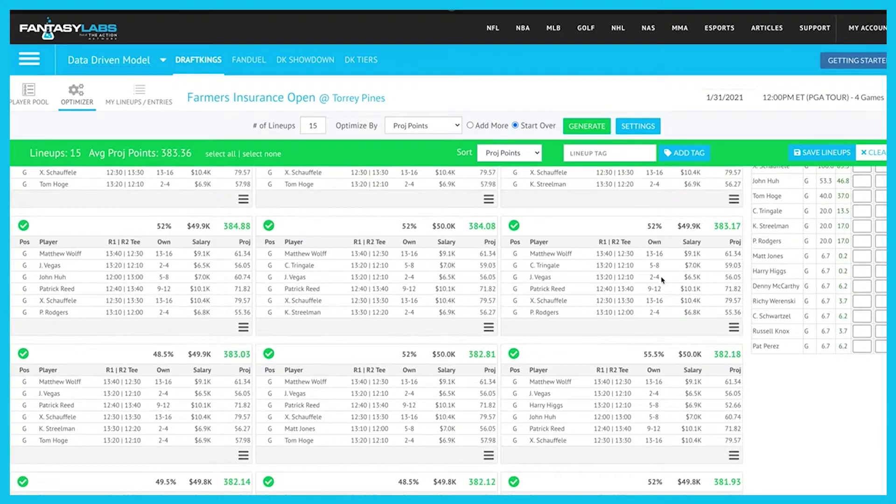
scroll(445, 321, "down", 1)
scroll(445, 321, "up", 5)
scroll(444, 318, "up", 3)
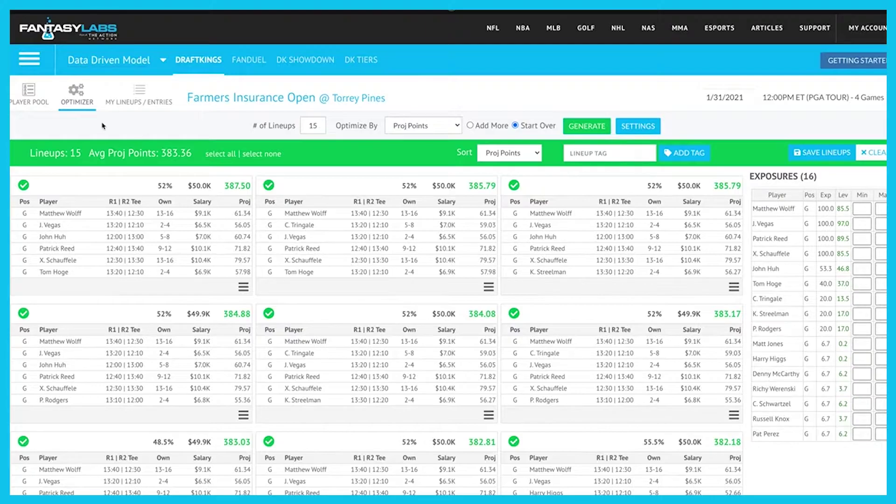
- Open the model editor in the player pool and lower the Long-Term AdjRd Score weight until 92 of 100 points are used
left_click(33, 95)
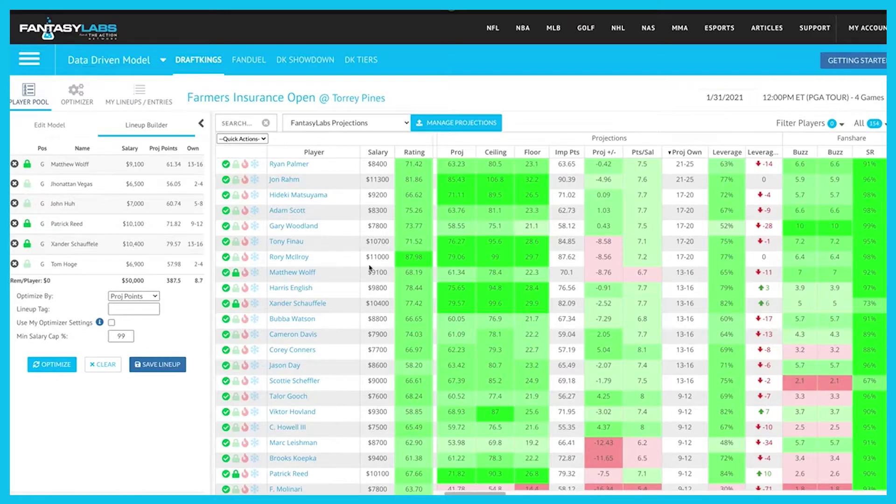
left_click(56, 130)
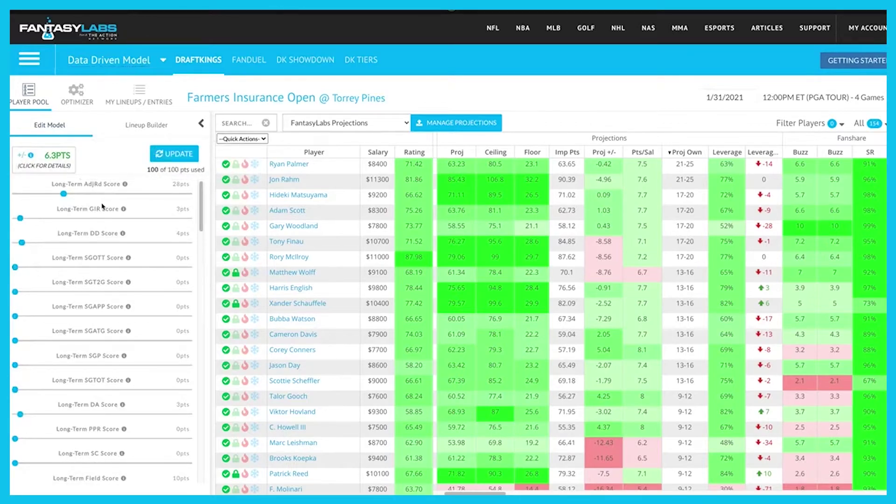
left_click_drag(63, 193, 50, 195)
- Raise the Recent GIR Score weight in the model to 14 points
scroll(85, 279, "down", 3)
scroll(64, 372, "down", 3)
scroll(63, 372, "down", 2)
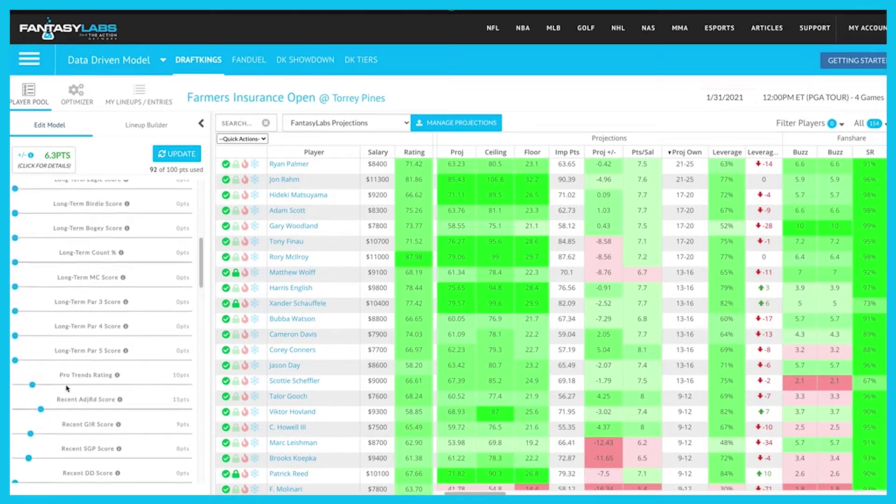
left_click_drag(30, 402, 40, 403)
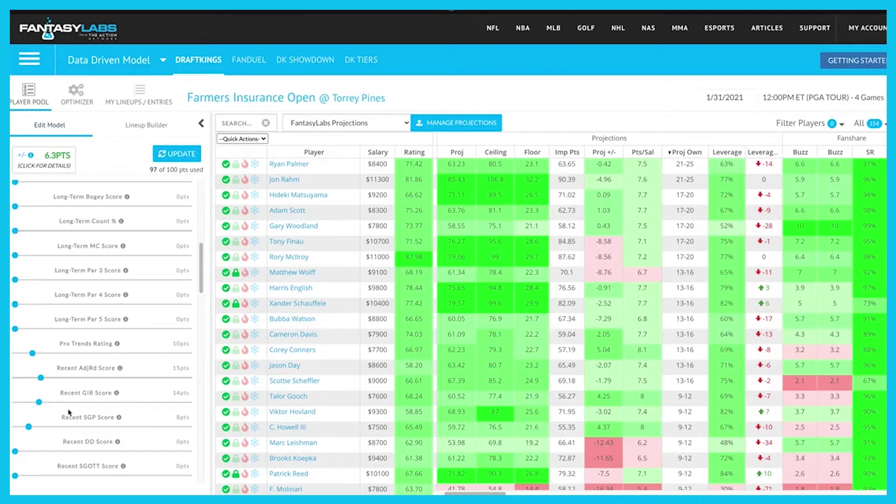
- Set the Recent DD Score weight to 3 points and update the model
scroll(63, 416, "down", 3)
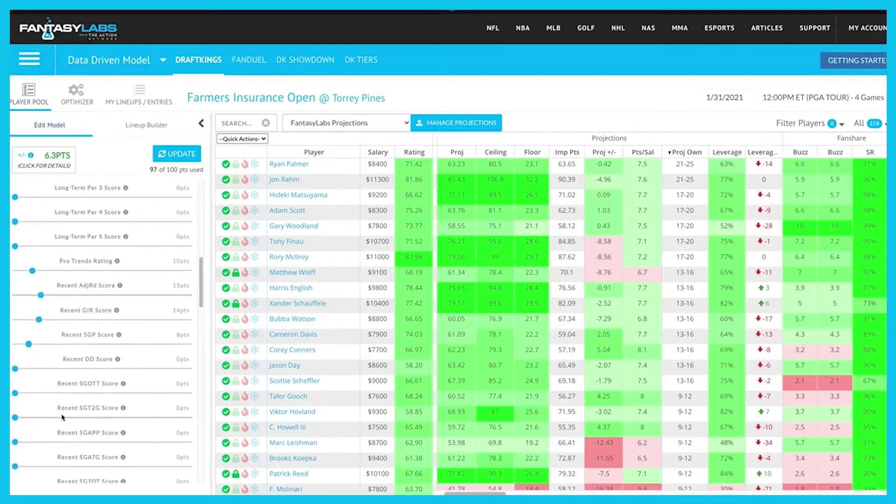
scroll(63, 417, "down", 1)
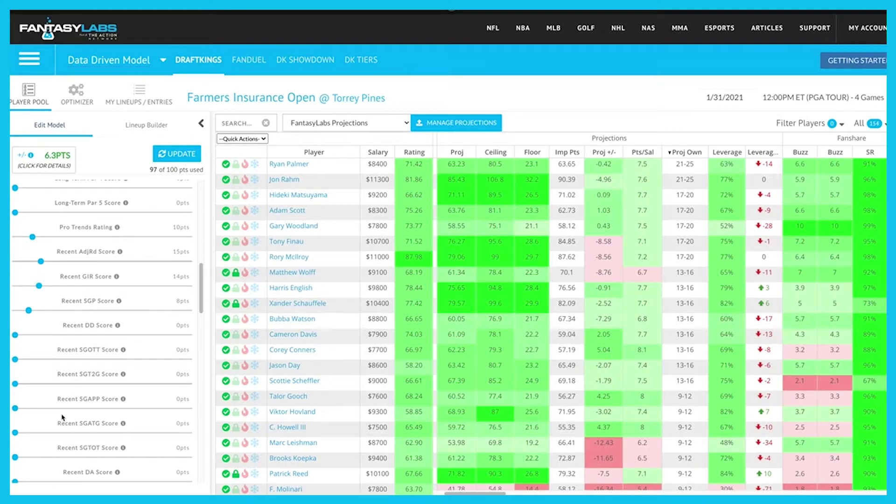
scroll(92, 365, "down", 1)
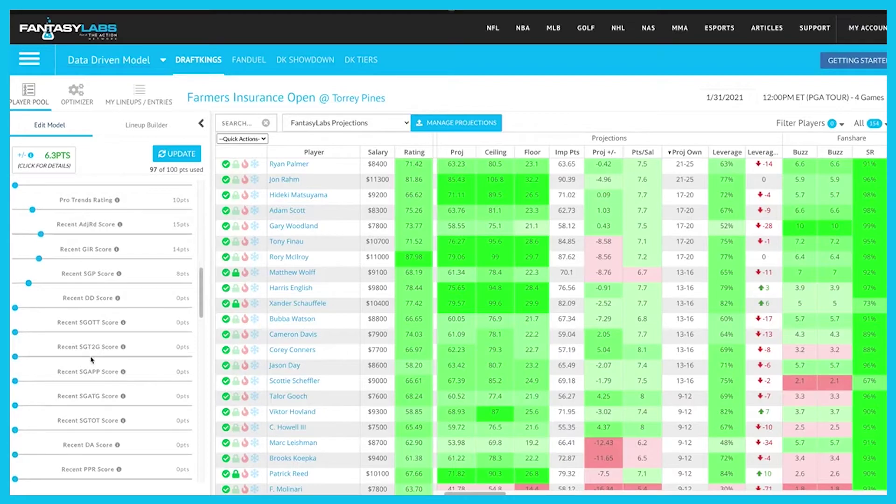
left_click_drag(15, 307, 20, 308)
left_click(163, 160)
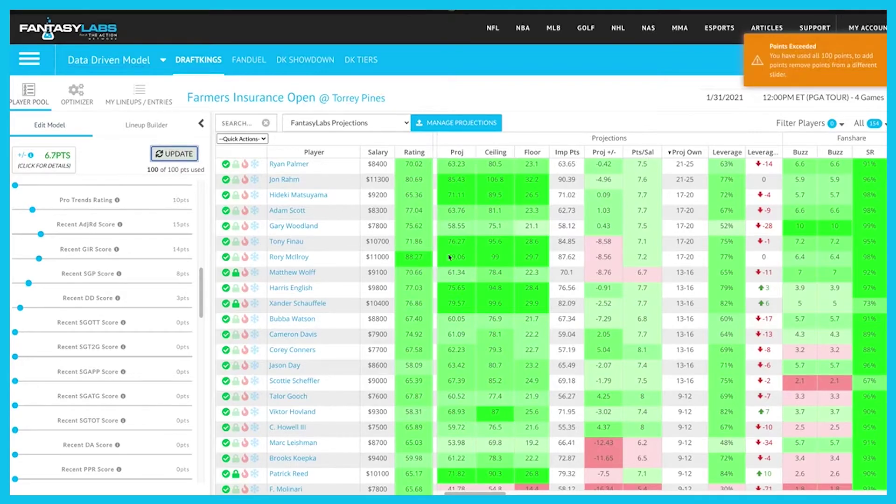
- Return to the lineup builder and examine the Fanshare, trends, tee time and Vegas odds columns of the player pool
left_click(155, 127)
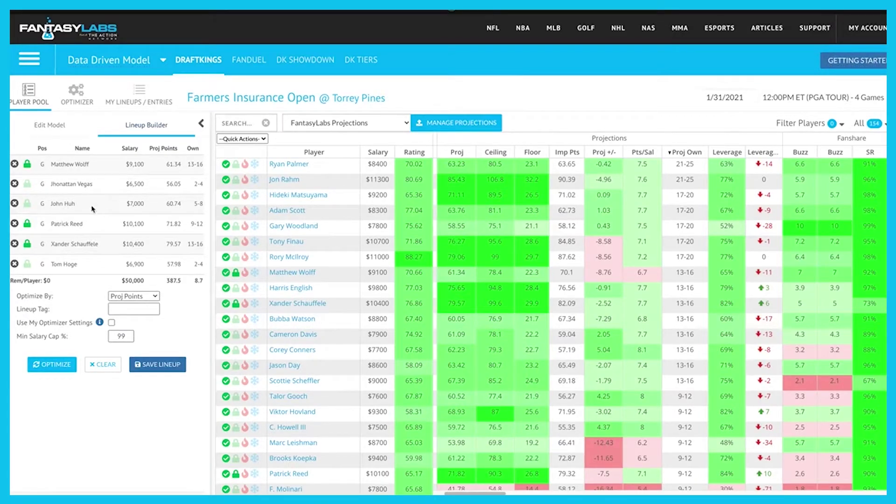
scroll(721, 251, "right", 8)
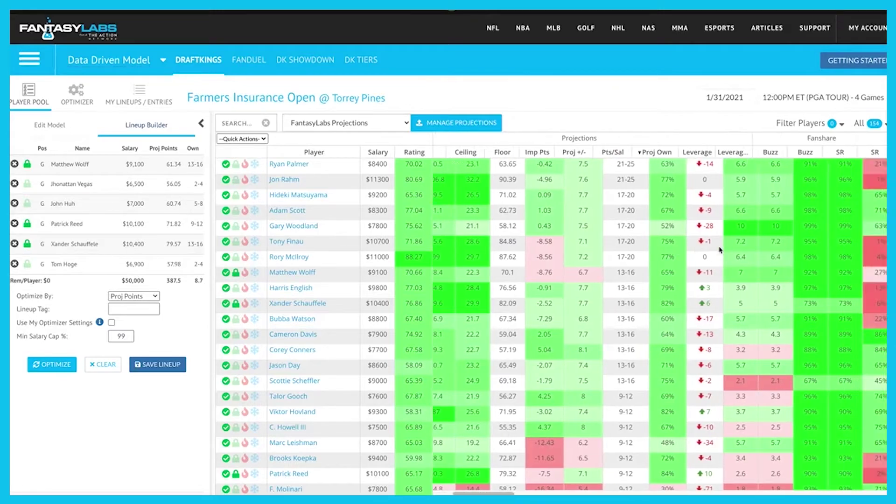
scroll(720, 250, "right", 5)
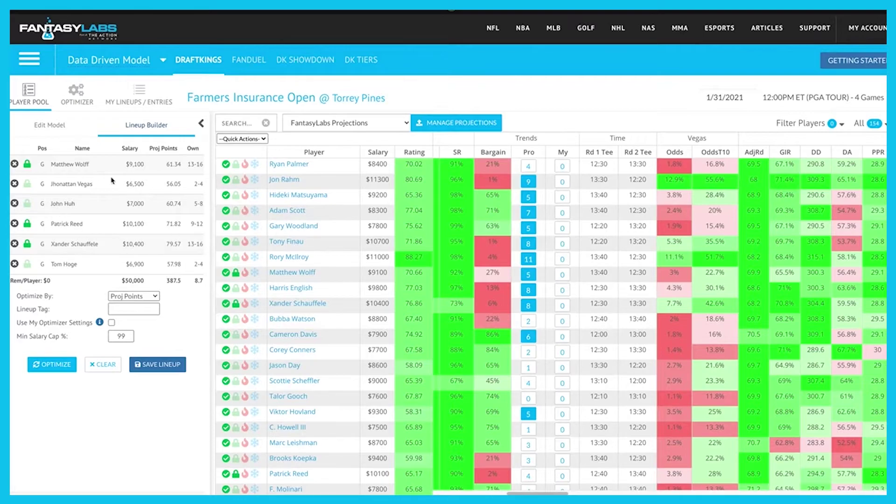
left_click(562, 243)
scroll(701, 264, "right", 3)
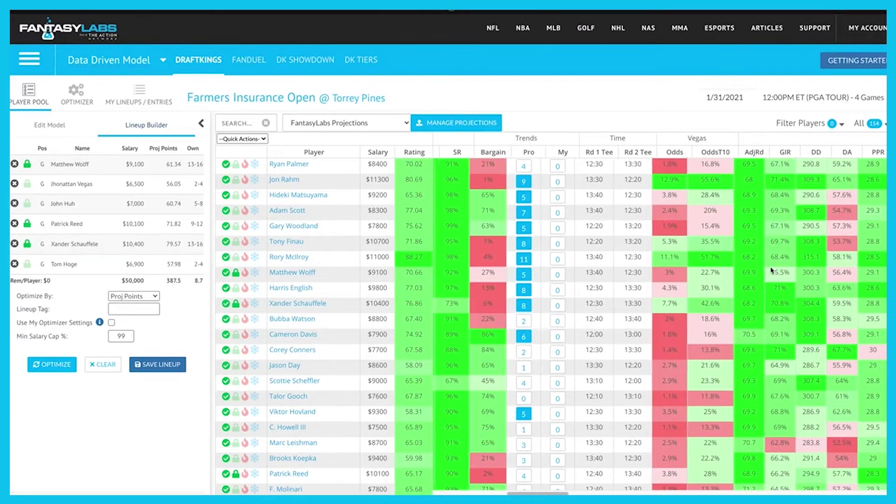
scroll(772, 271, "right", 4)
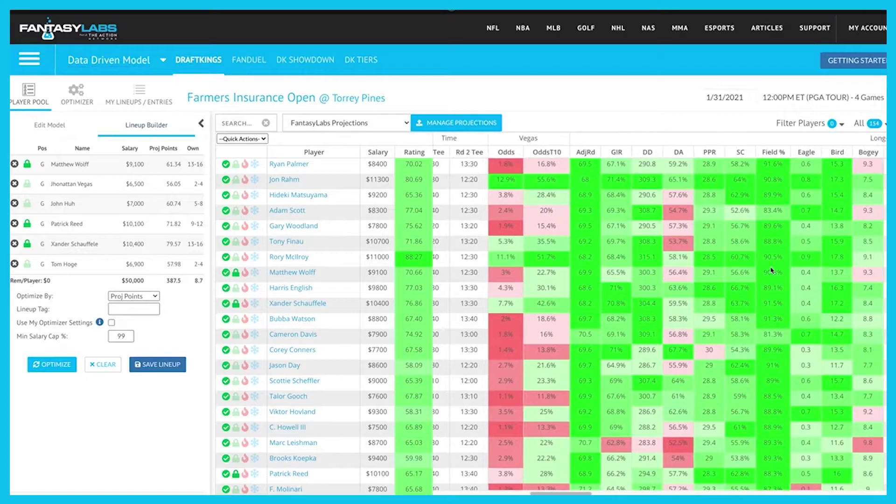
scroll(653, 201, "right", 2)
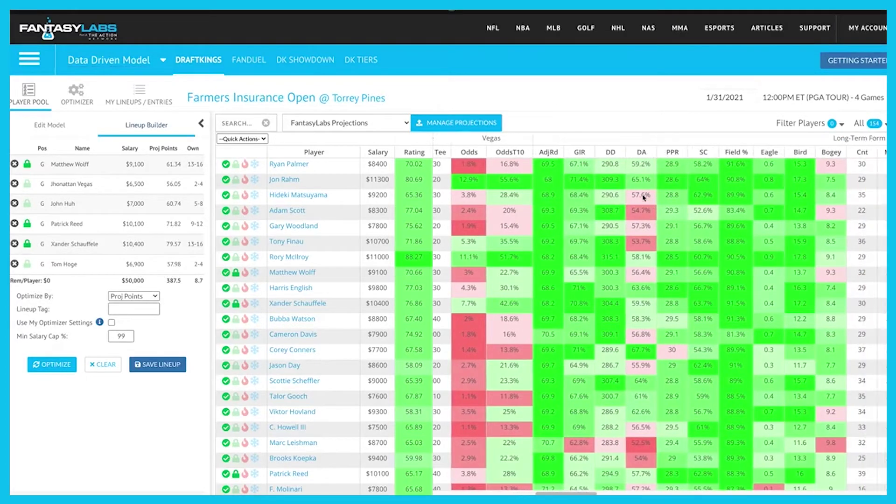
- Sort the player pool by long-term AdjRd and examine the players' long-term form statistics
mouse_move(550, 156)
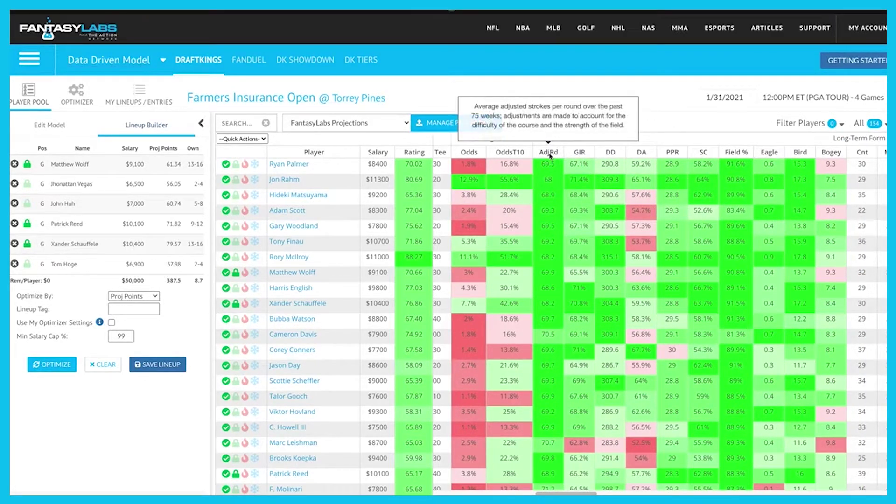
left_click(550, 152)
left_click(551, 153)
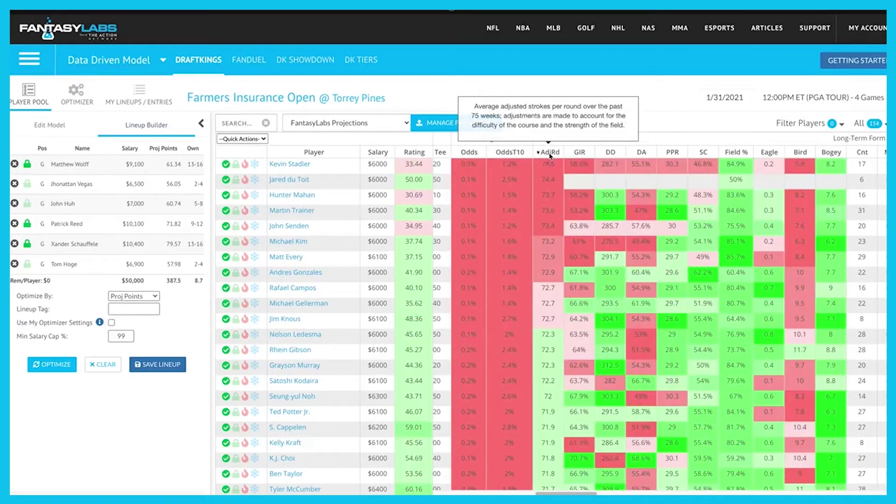
left_click(551, 153)
mouse_move(674, 156)
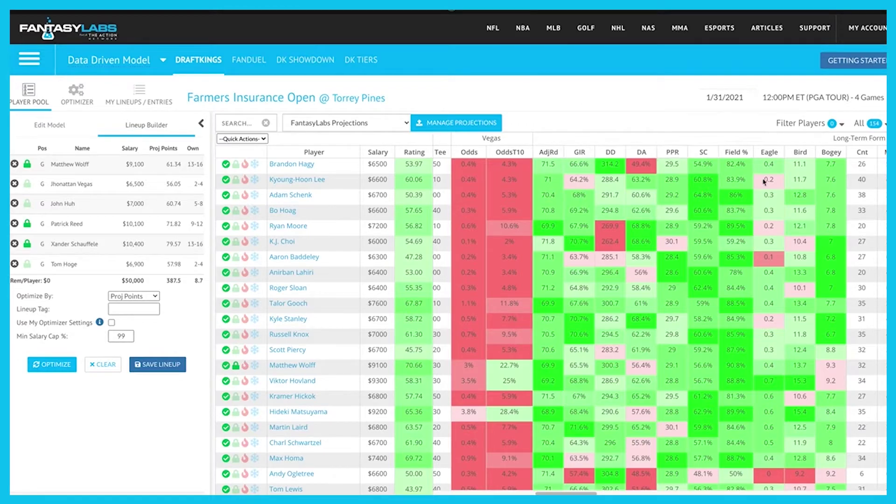
scroll(752, 277, "right", 3)
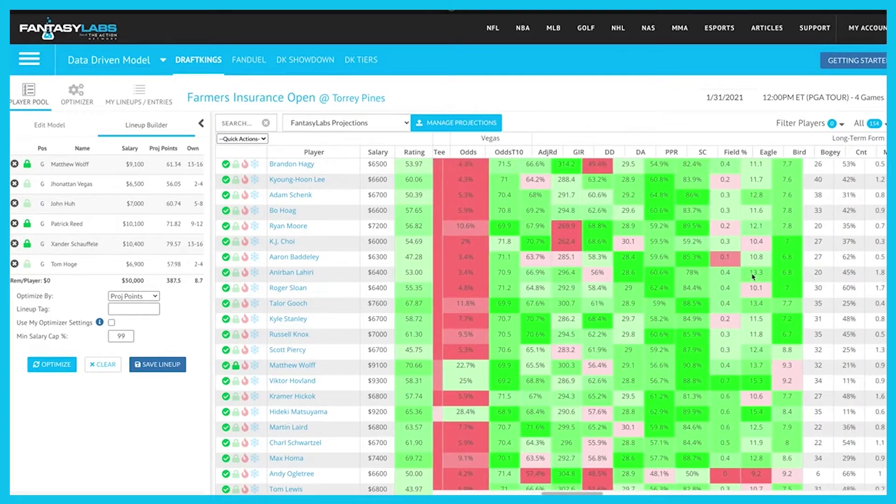
scroll(742, 279, "right", 10)
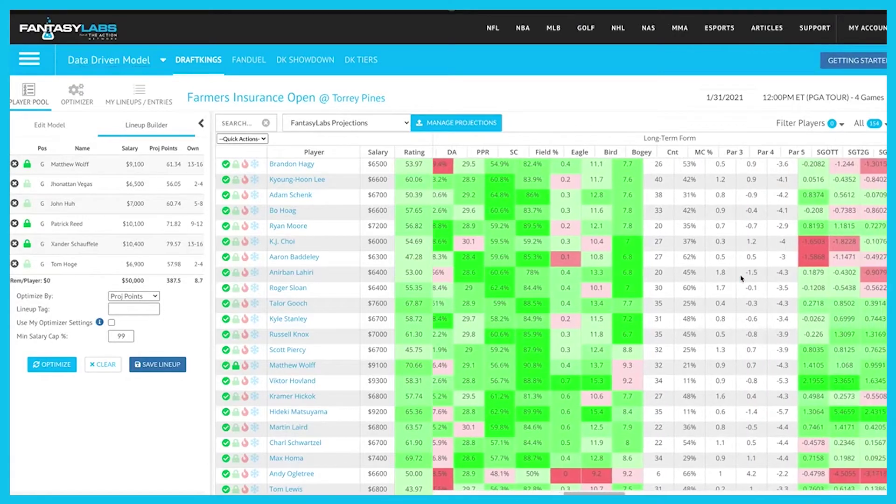
scroll(661, 228, "left", 12)
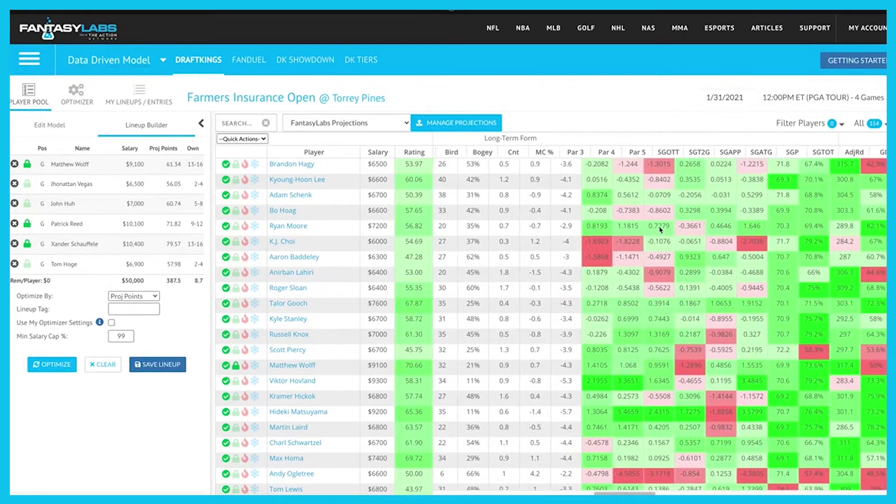
scroll(661, 229, "left", 12)
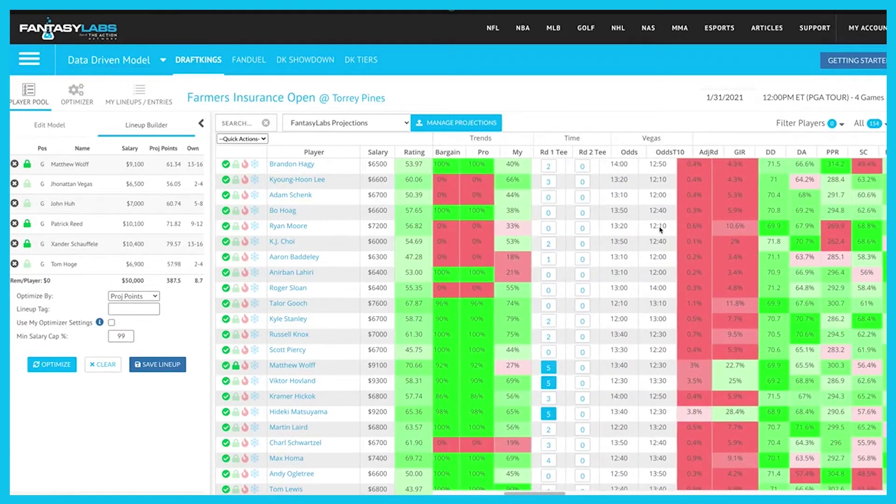
scroll(661, 229, "left", 3)
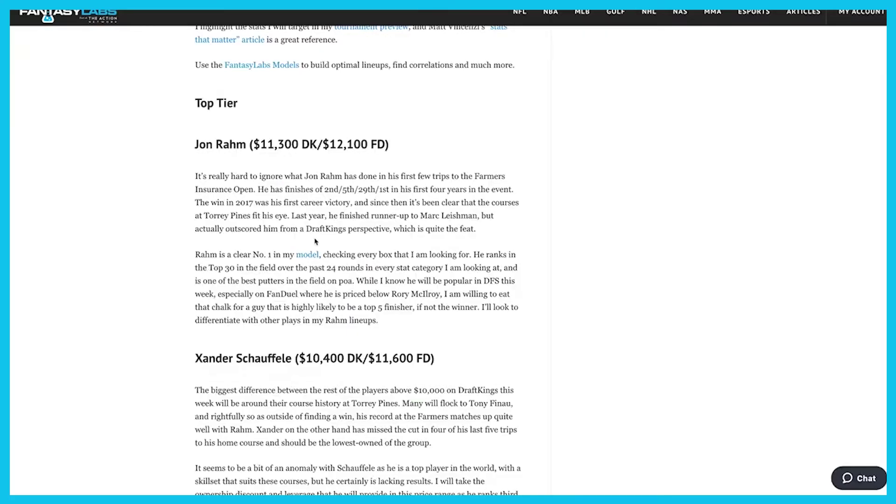
- Check the Top Tier picks in the article, and sort the player pool by Rating from highest to lowest
scroll(317, 231, "down", 6)
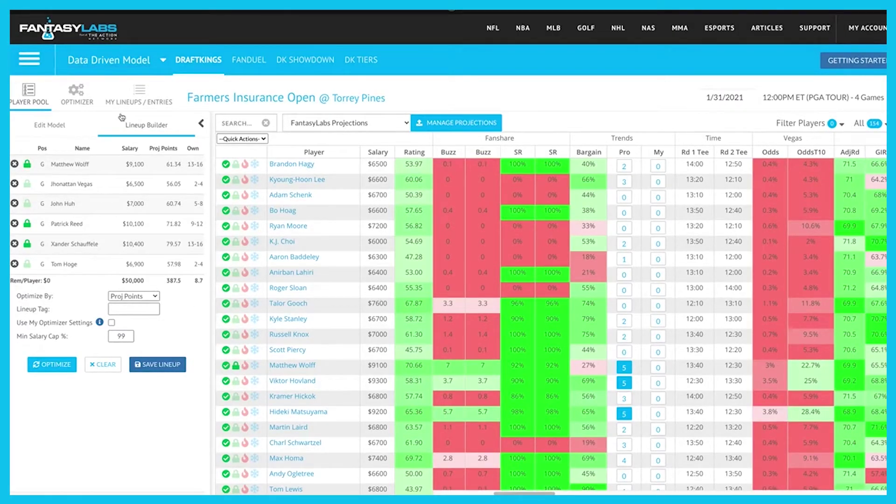
left_click(77, 94)
scroll(466, 322, "down", 1)
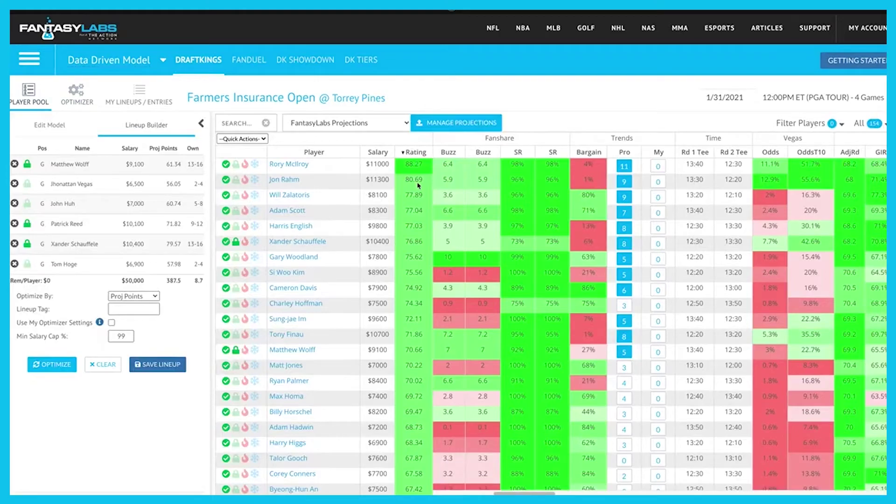
left_click(419, 155)
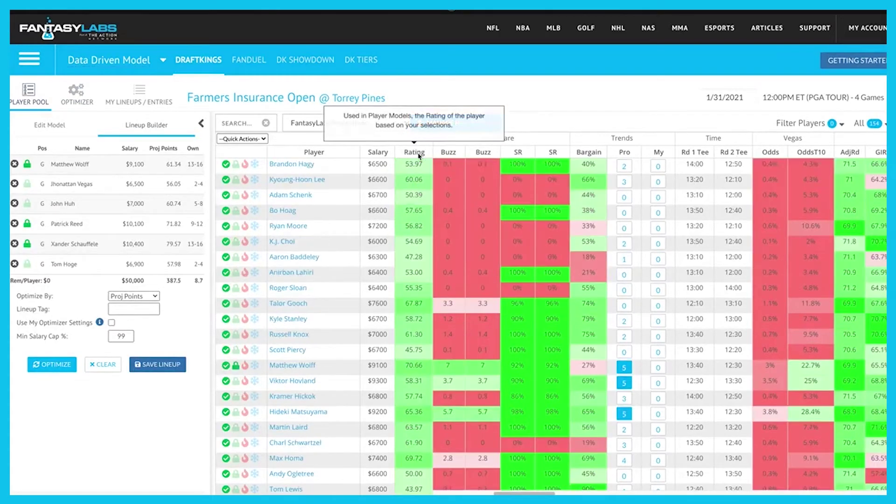
left_click(418, 154)
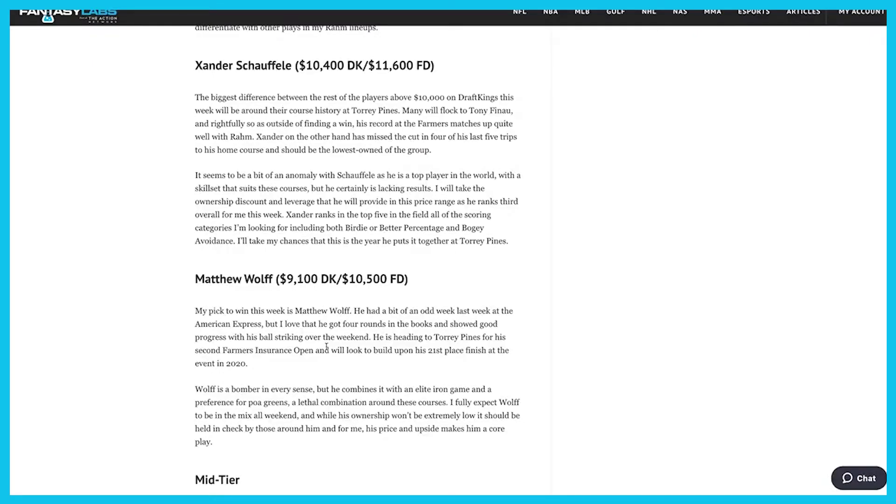
- Switch to the picks article and read the Xander Schauffele and Matthew Wolff write-ups
scroll(326, 348, "down", 2)
scroll(327, 347, "up", 2)
scroll(327, 347, "up", 5)
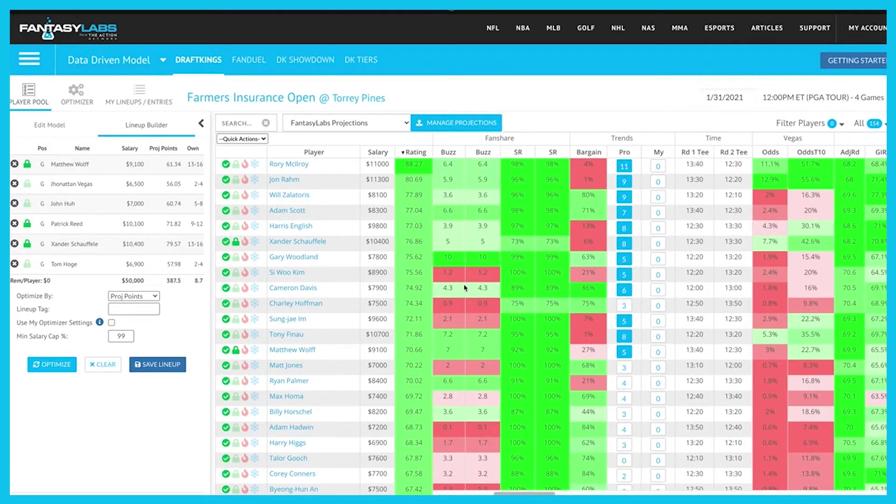
- Try to lock Gary Woodland into the current lineup and dismiss the alert
left_click(237, 260)
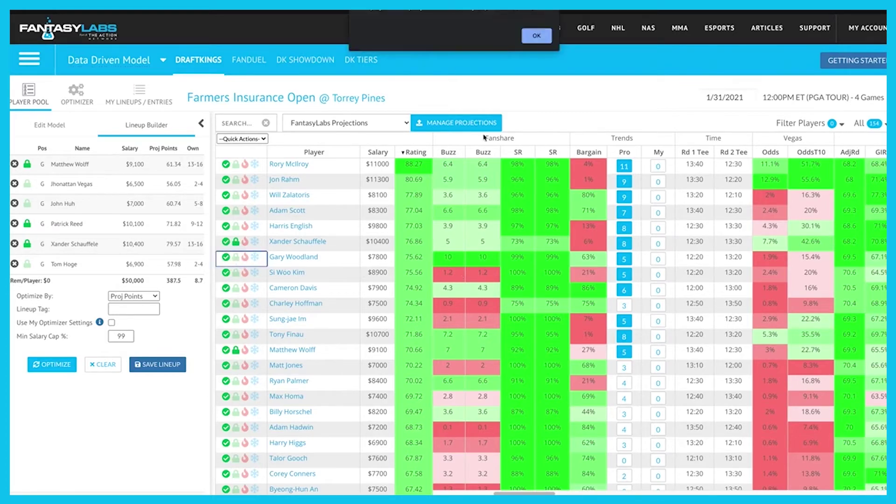
left_click(537, 35)
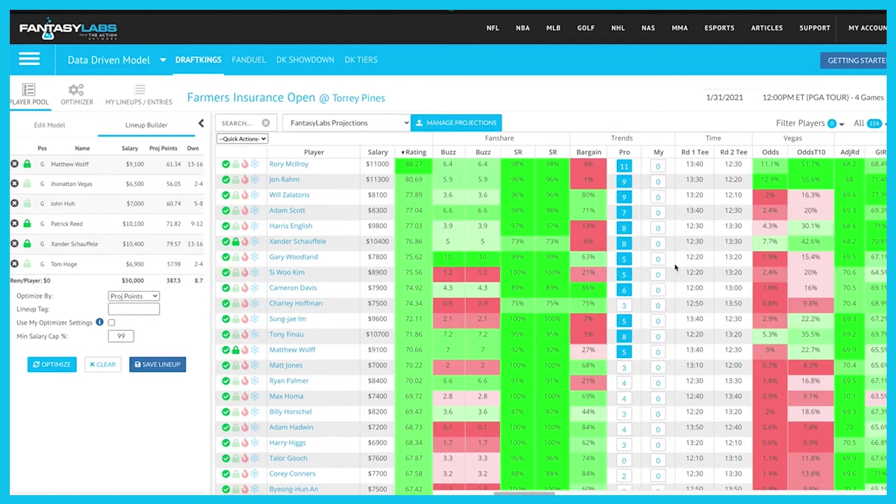
- Browse the available Pro Models for the player pool without selecting one, and close the model list
scroll(677, 265, "left", 3)
scroll(675, 267, "left", 3)
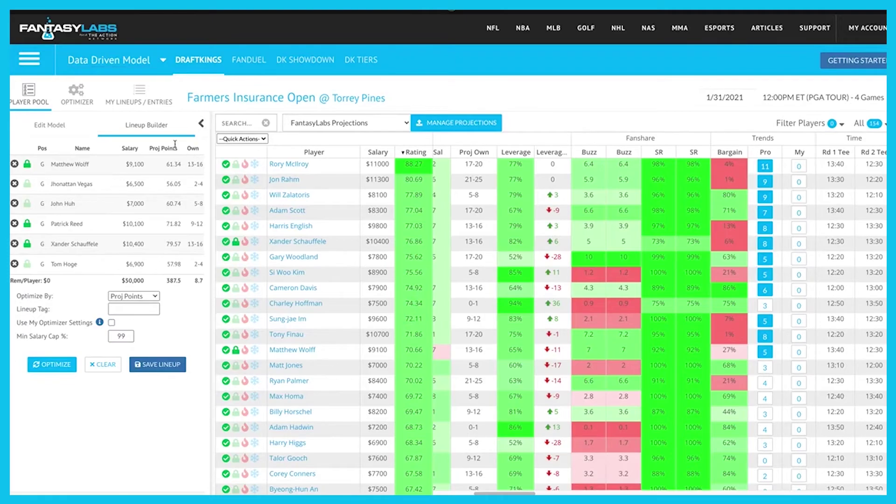
left_click(163, 60)
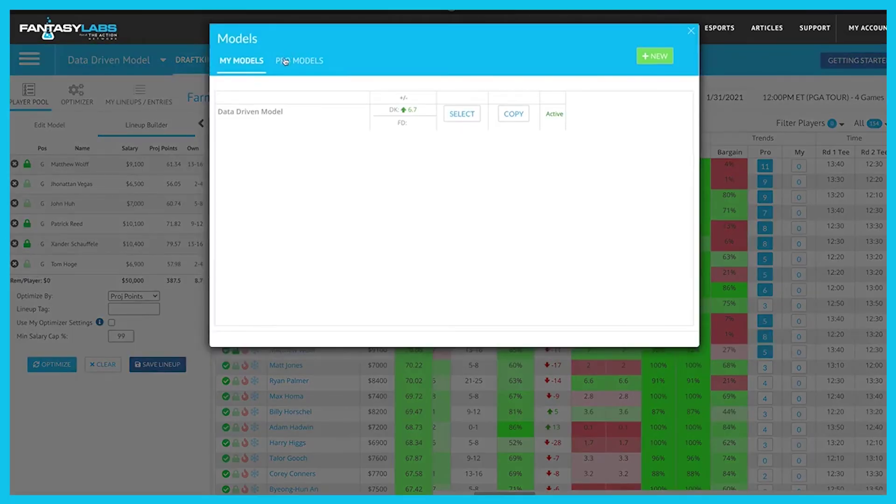
left_click(292, 60)
scroll(381, 191, "down", 2)
scroll(381, 192, "down", 5)
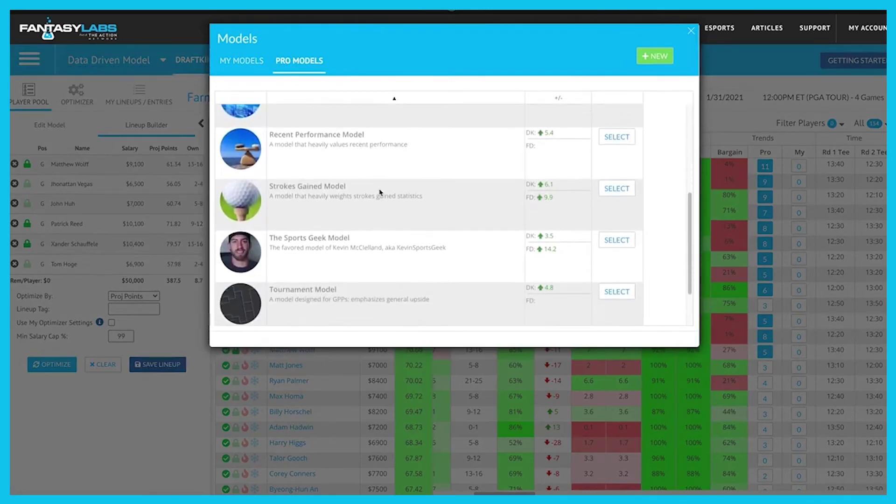
scroll(381, 192, "down", 3)
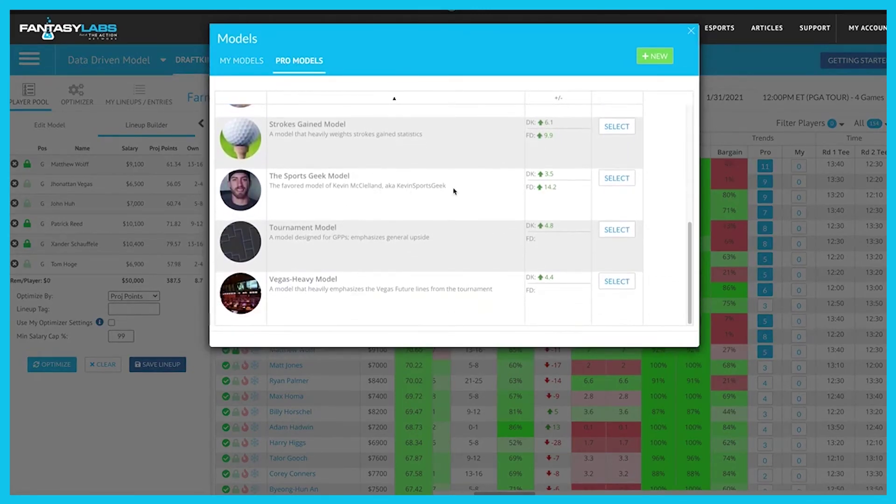
scroll(487, 218, "up", 2)
scroll(487, 217, "up", 3)
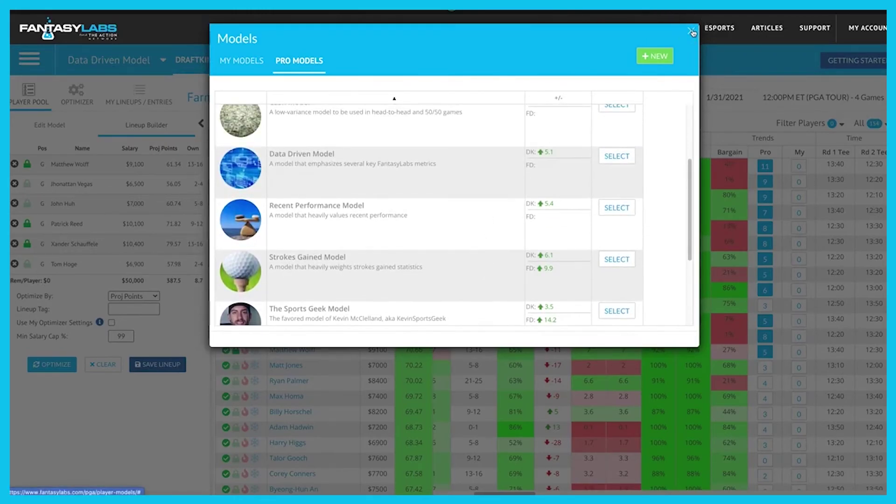
left_click(692, 32)
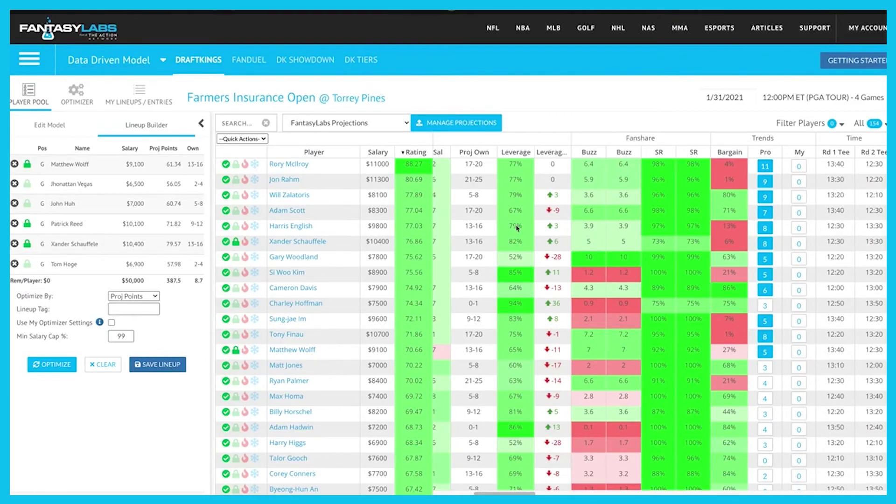
- Review the generated optimizer lineups and player exposures, and return to the player pool
scroll(517, 229, "left", 2)
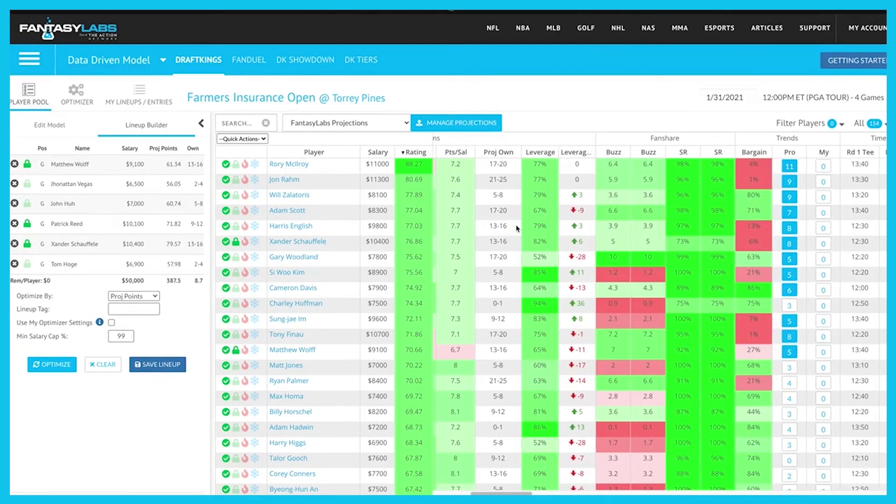
left_click(84, 100)
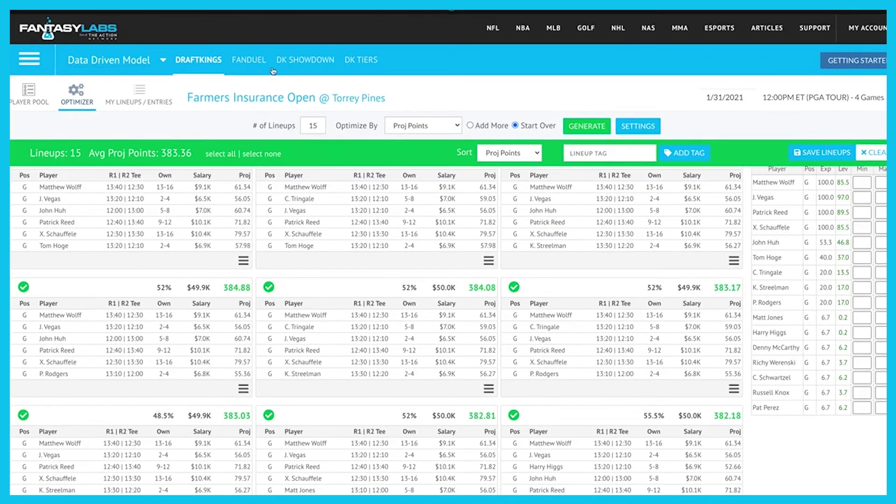
left_click(20, 94)
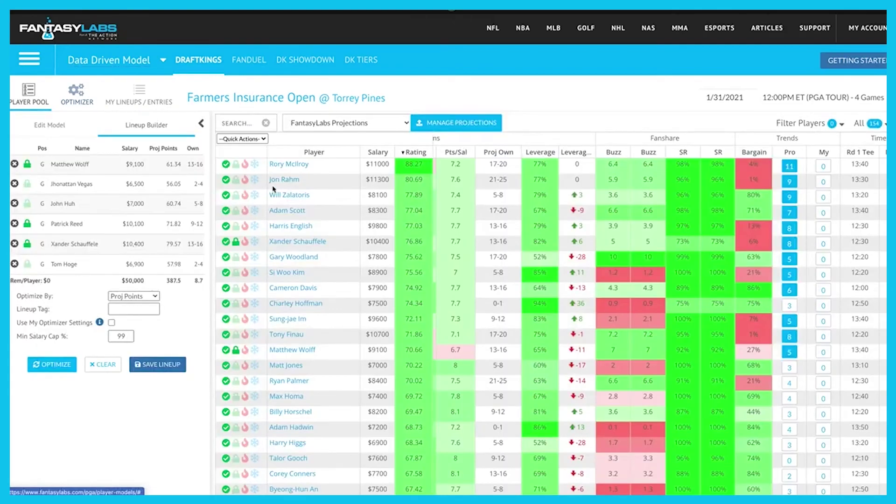